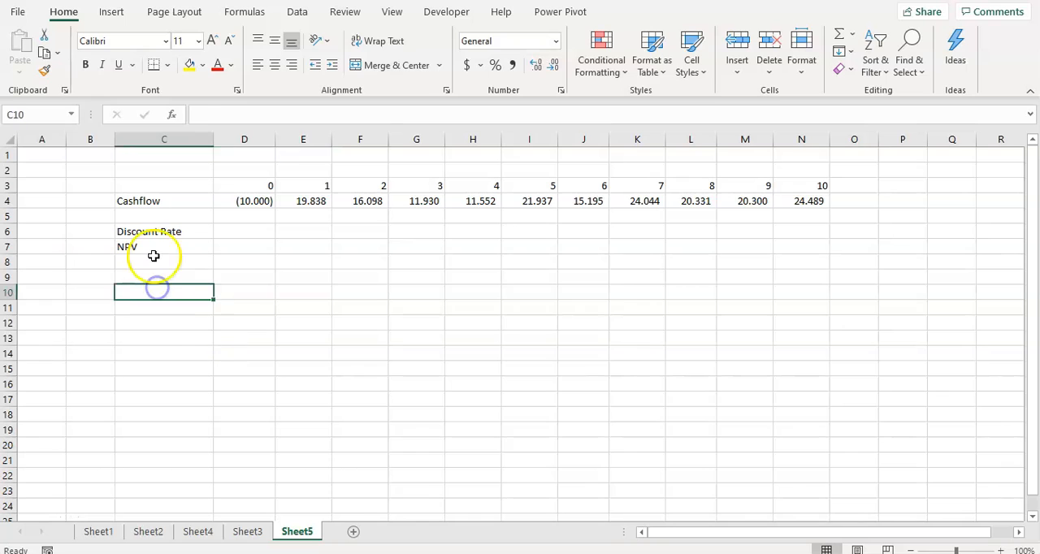
left_click(155, 250)
left_click(217, 250)
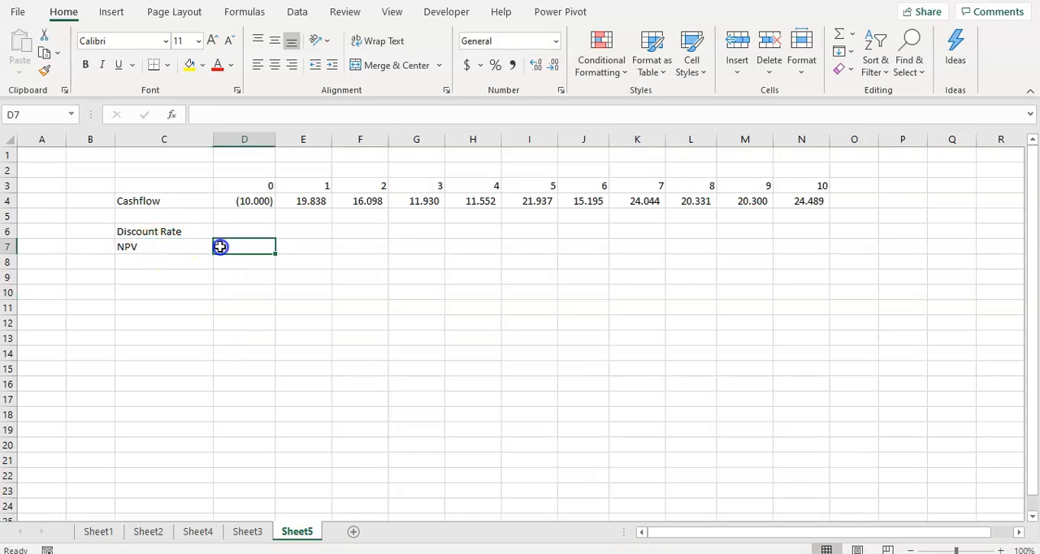
left_click(164, 248)
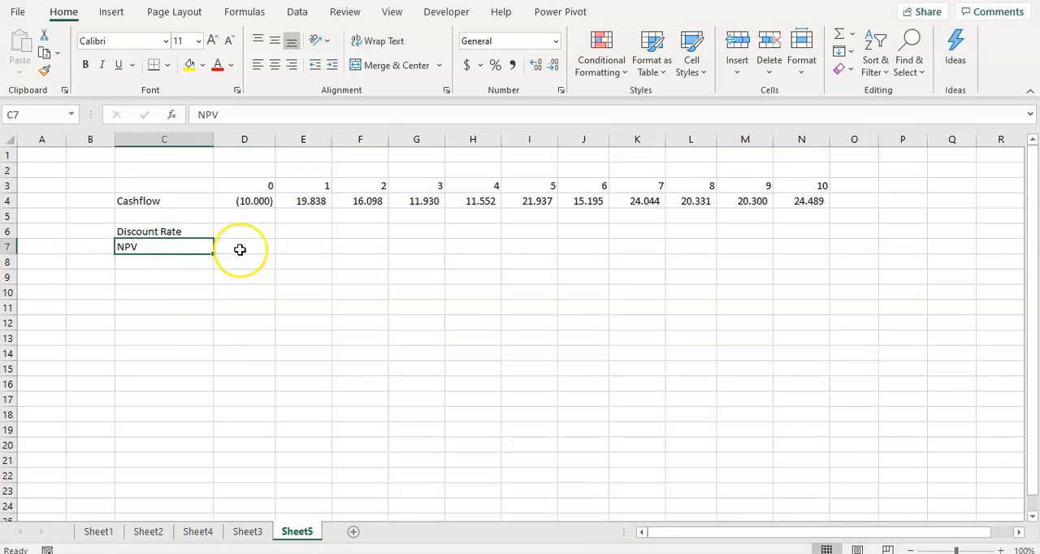
left_click(163, 263)
left_click(162, 277)
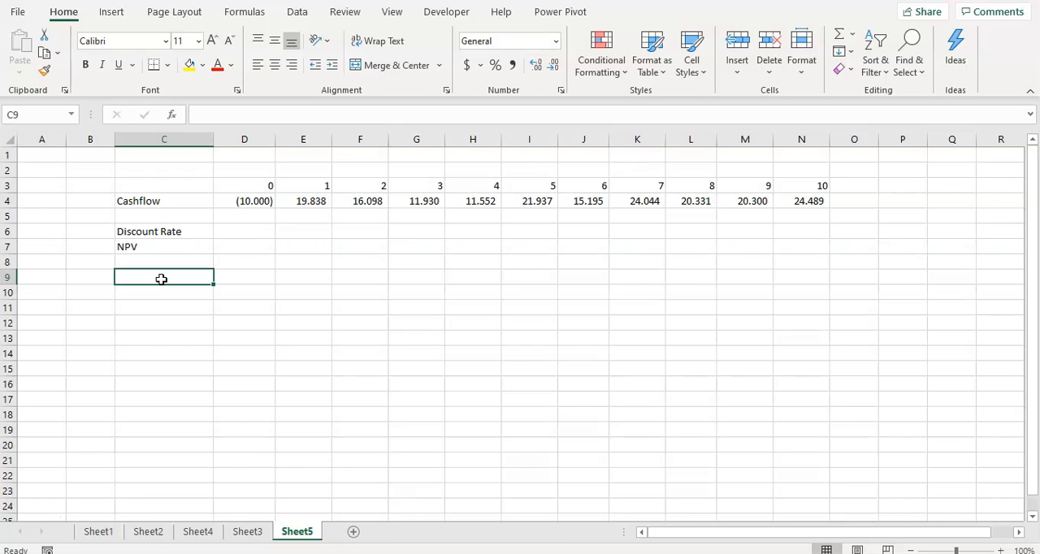
left_click(169, 247)
left_click(231, 251)
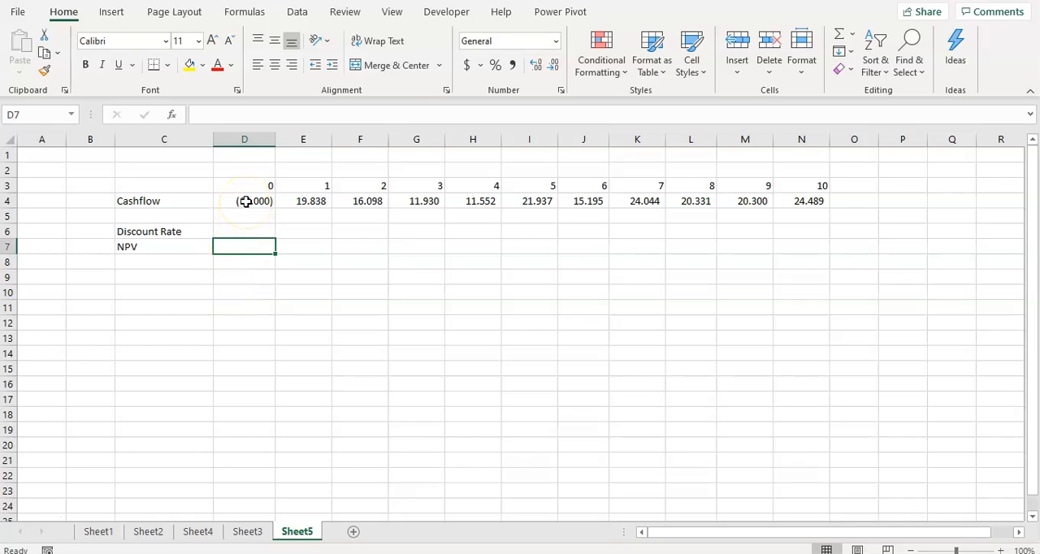
left_click_drag(239, 201, 796, 208)
left_click(471, 285)
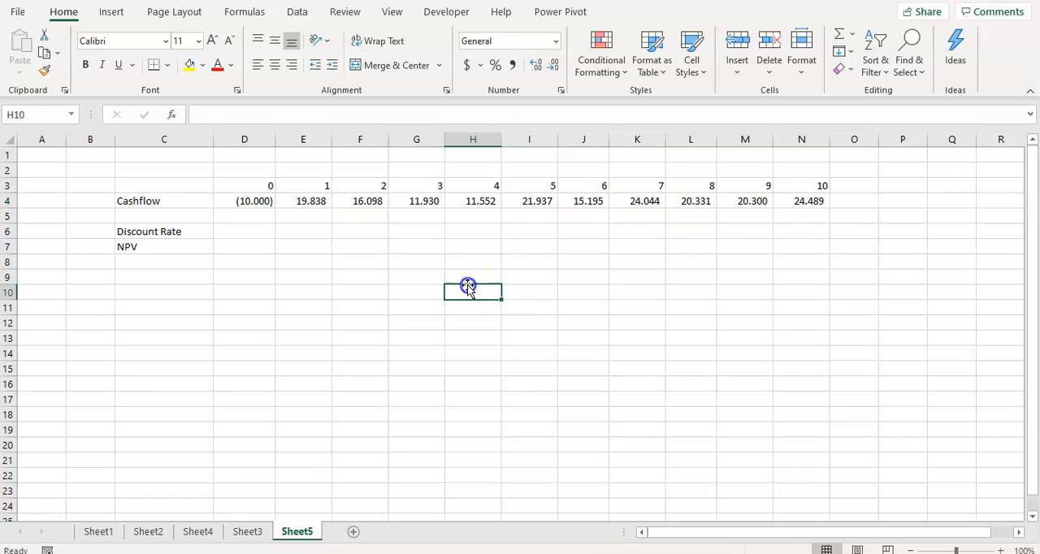
left_click(200, 262)
left_click(207, 244)
left_click(248, 245)
left_click(249, 231)
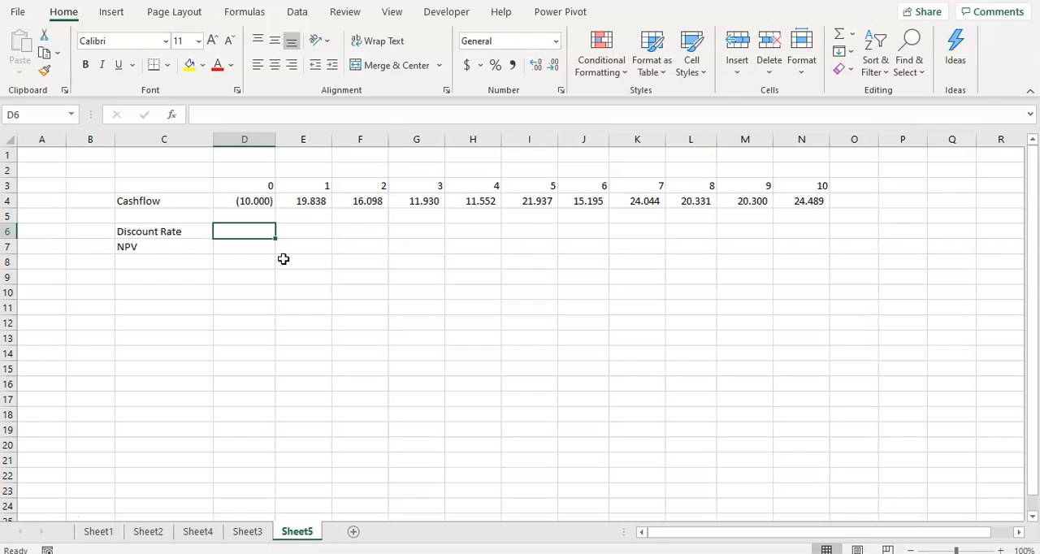
key("Up")
key("Up")
key("Right")
key("Right")
key("Right")
key("Right")
key("ctrl+Right")
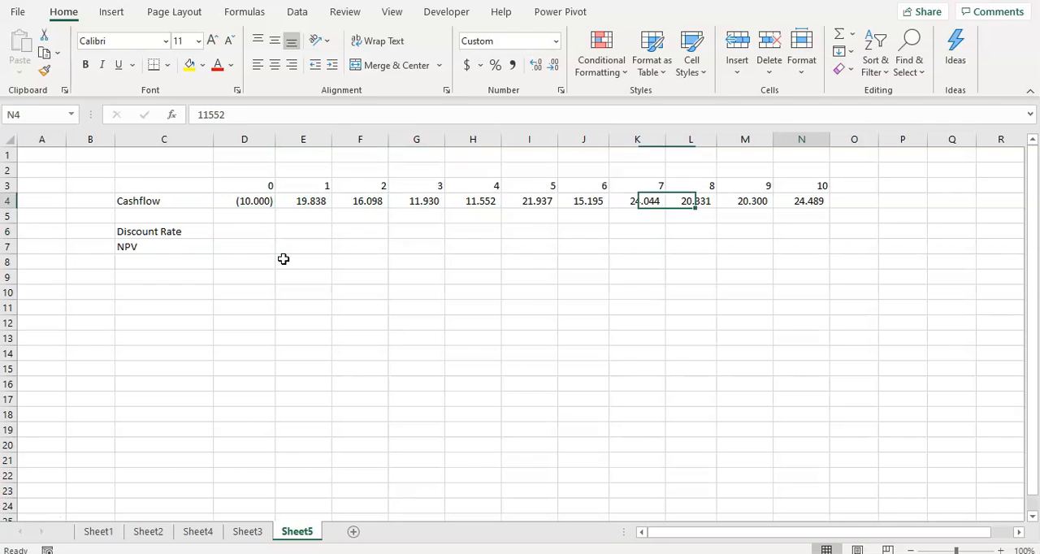
key("Left")
key("Left")
key("Down")
key("Left")
key("Down")
key("ctrl+Left")
key("Down")
key("Right")
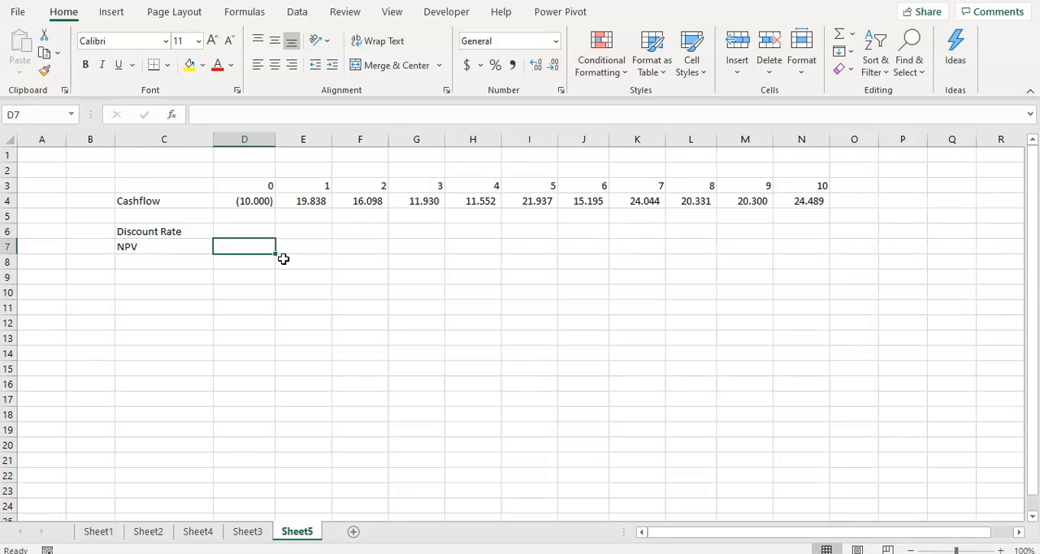
Enter a discount rate of 10% in cell D6.
key("Up")
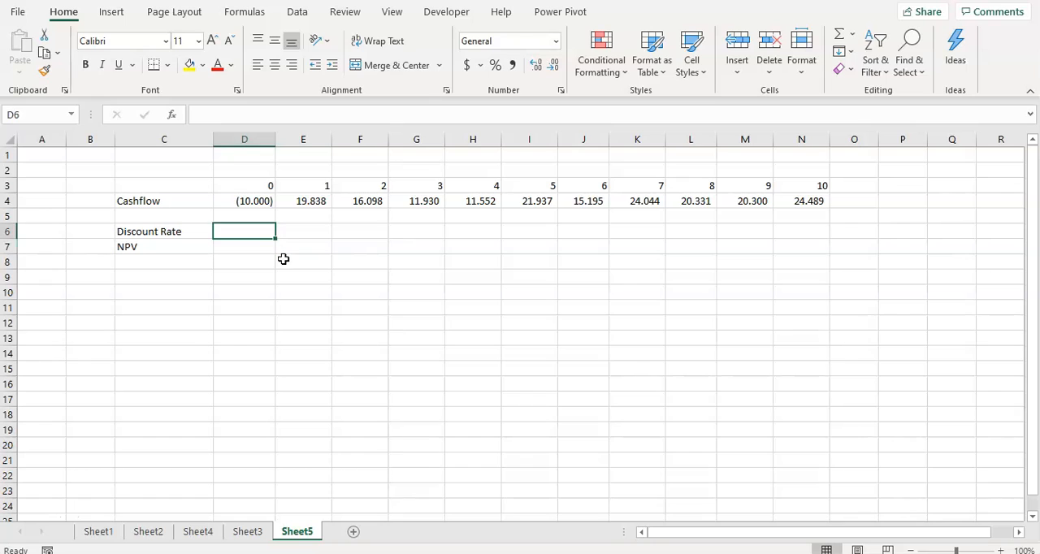
type("10")
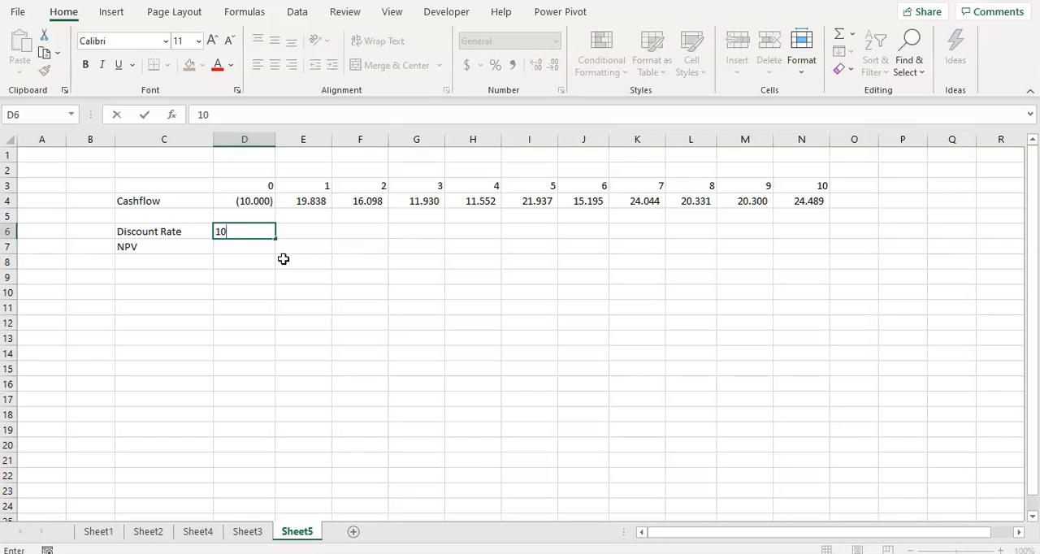
type("%")
key("Return")
key("Up")
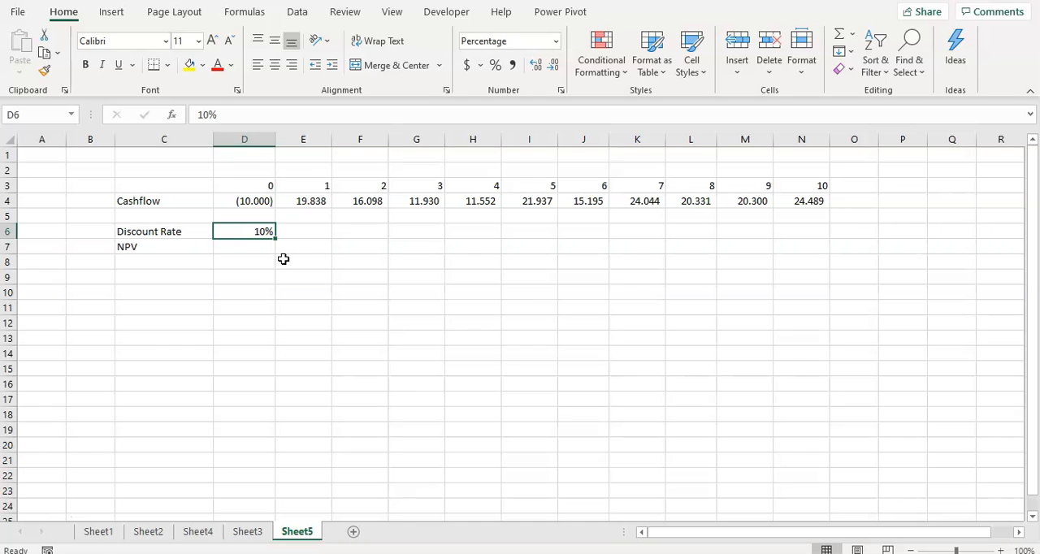
left_click(257, 248)
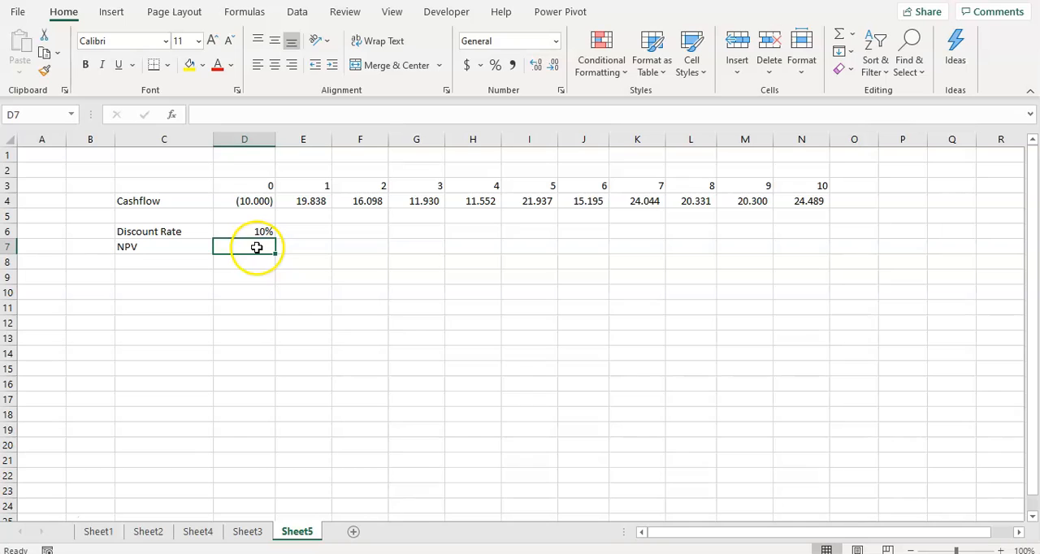
type("=np")
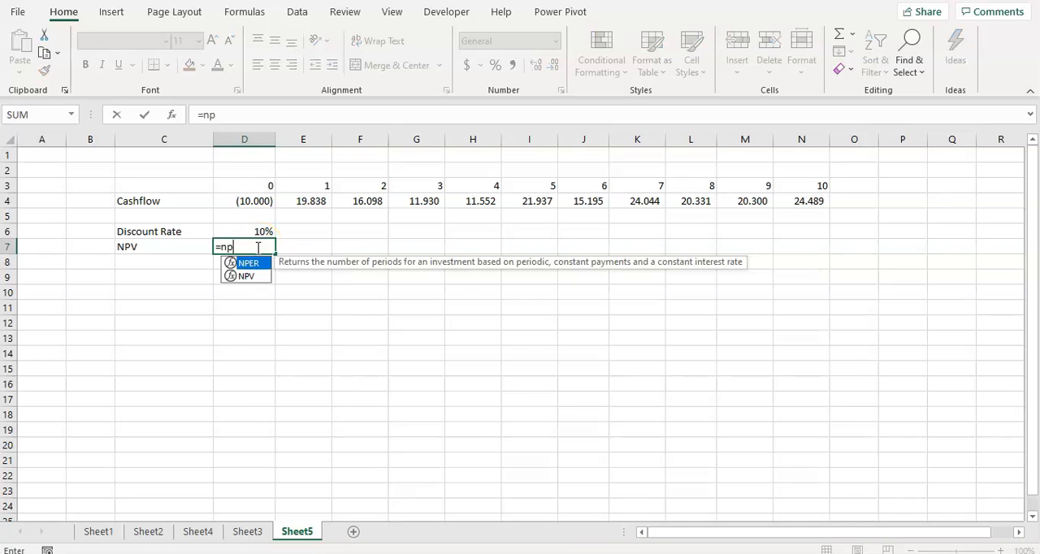
type("v(")
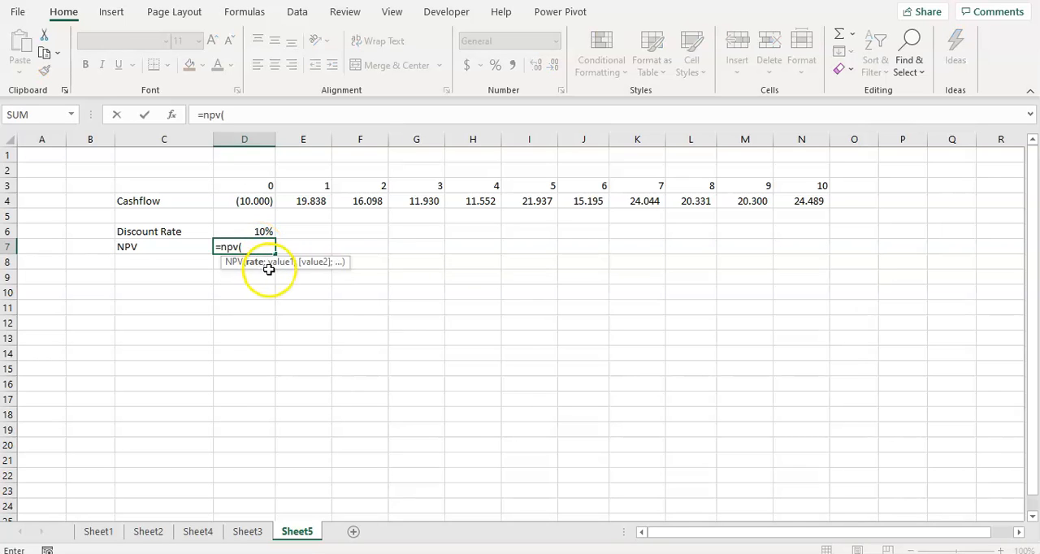
left_click(253, 233)
type(";")
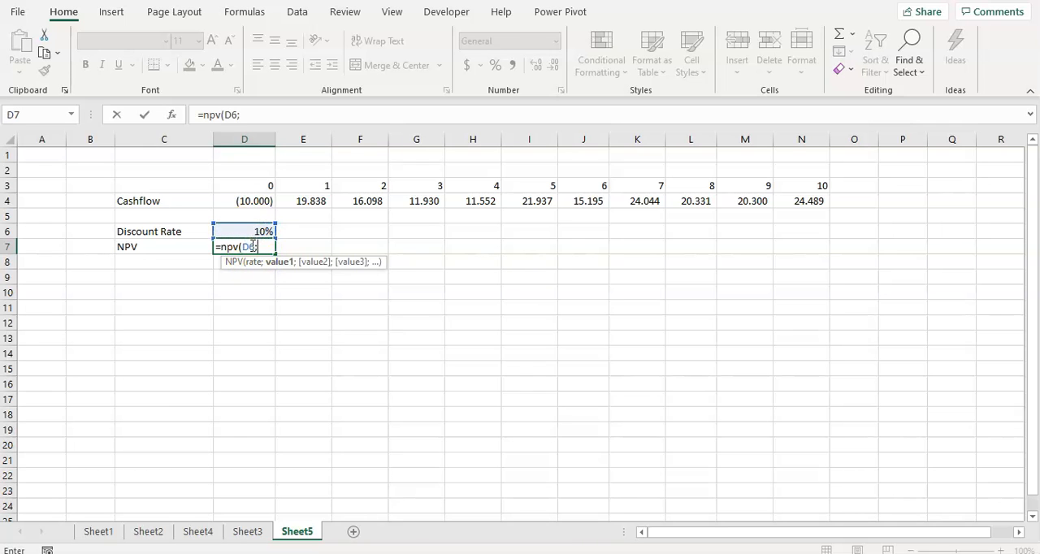
left_click_drag(276, 205, 625, 200)
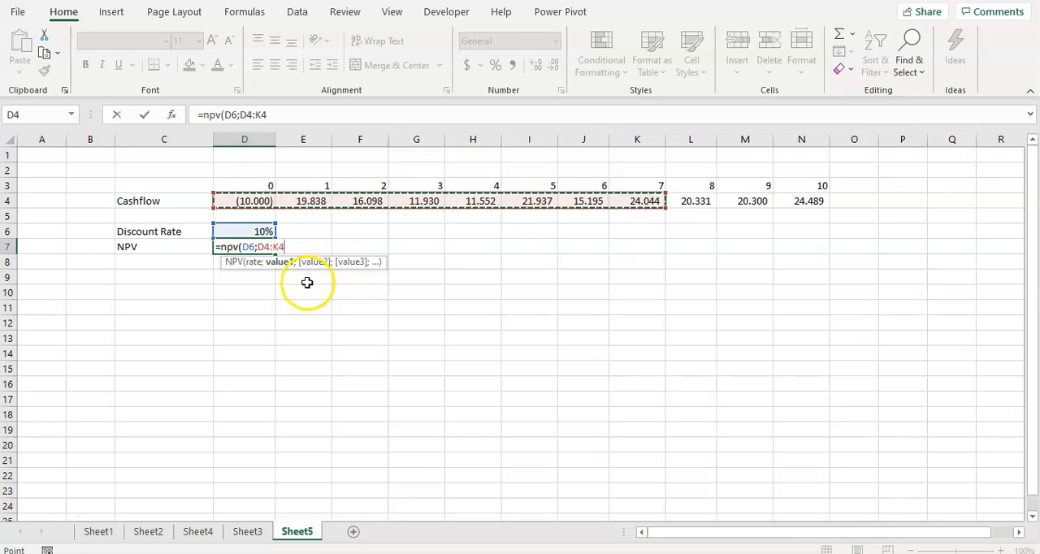
key("BackSpace")
key("BackSpace")
key("BackSpace")
key("BackSpace")
key("BackSpace")
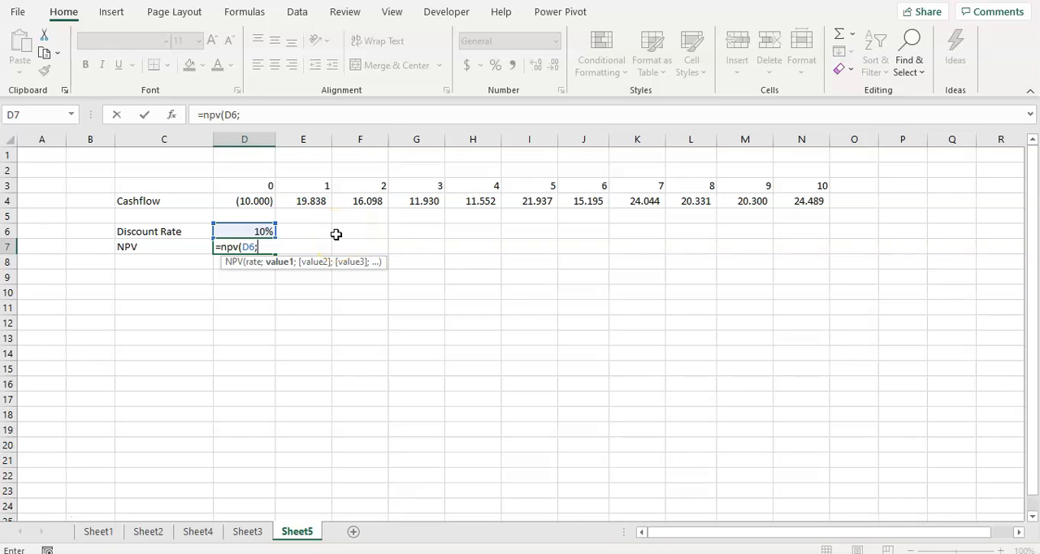
key("Escape")
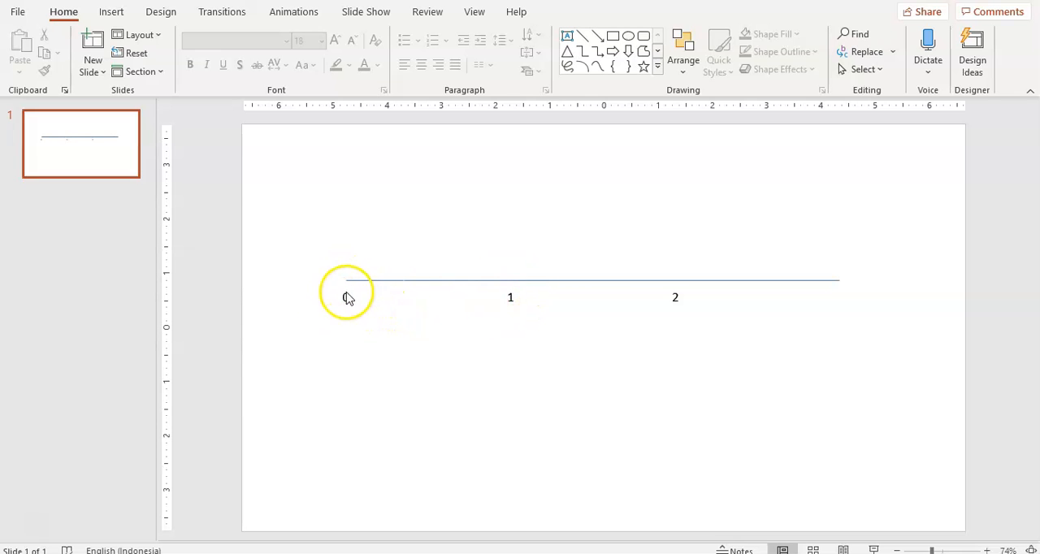
On the PowerPoint timeline slide, add the text "Hari ini" and place it directly below point 0.
left_click(568, 38)
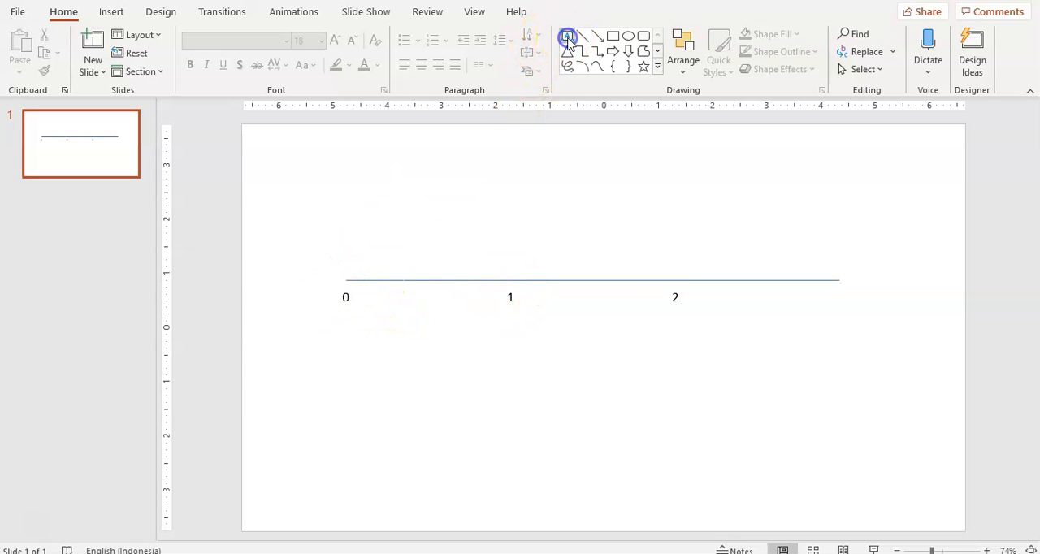
left_click(345, 258)
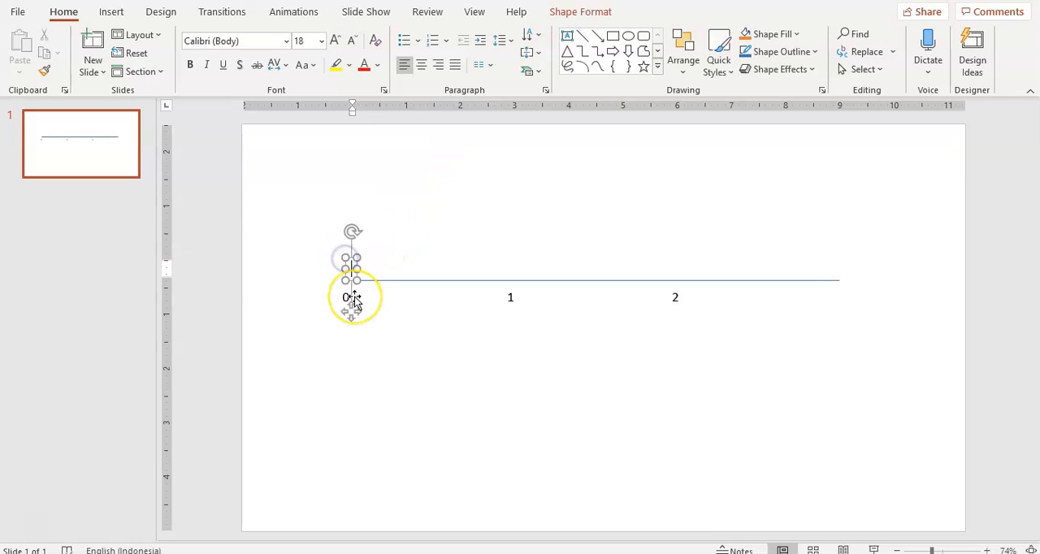
type("Hari ini")
left_click_drag(382, 262, 359, 302)
Add the text "1 tahun setelah hari ini" and centre it below point 1 of the timeline.
left_click(567, 37)
left_click(492, 314)
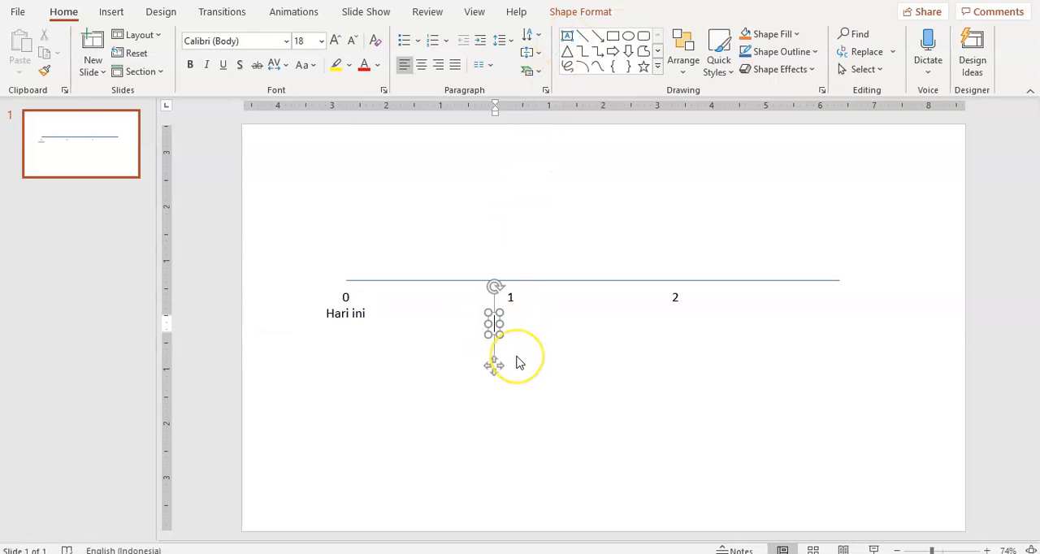
type("1 tahun")
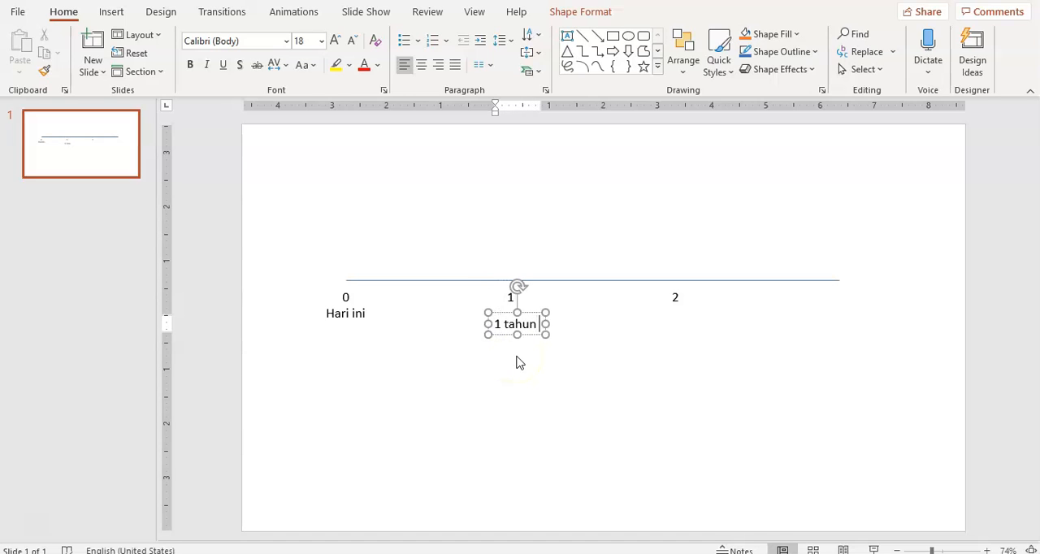
type(" setelah ")
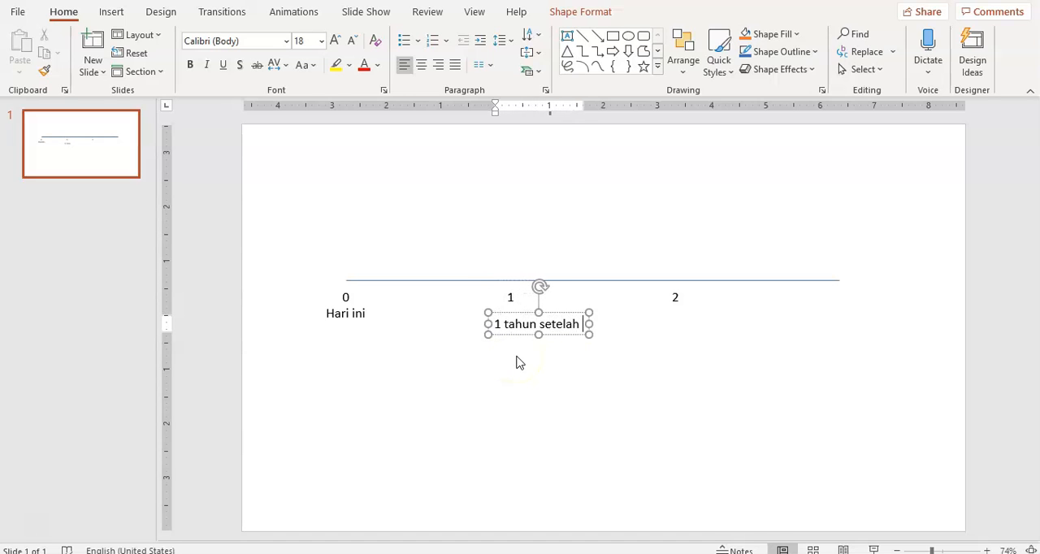
type("hari ini")
left_click(513, 329)
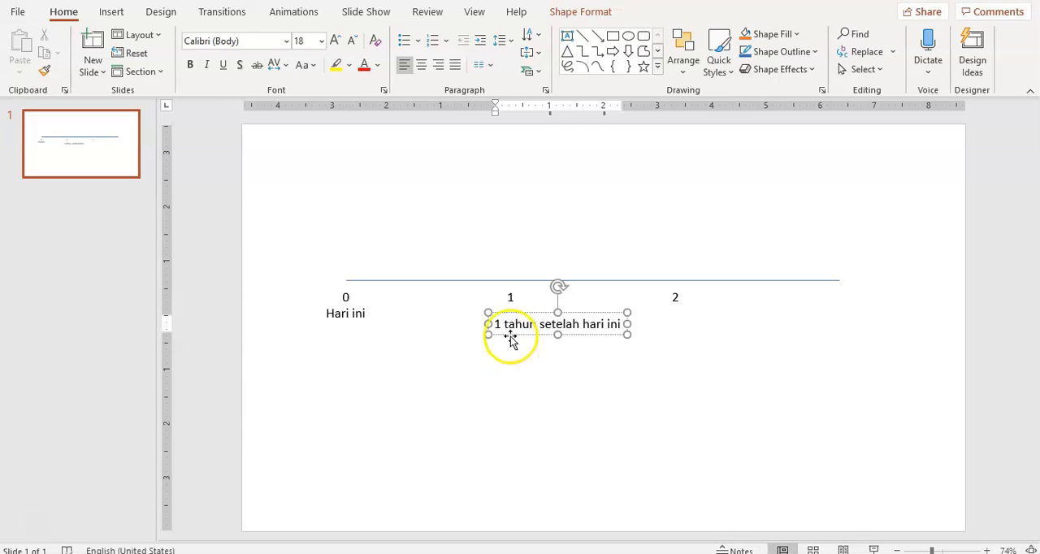
left_click_drag(513, 329, 472, 326)
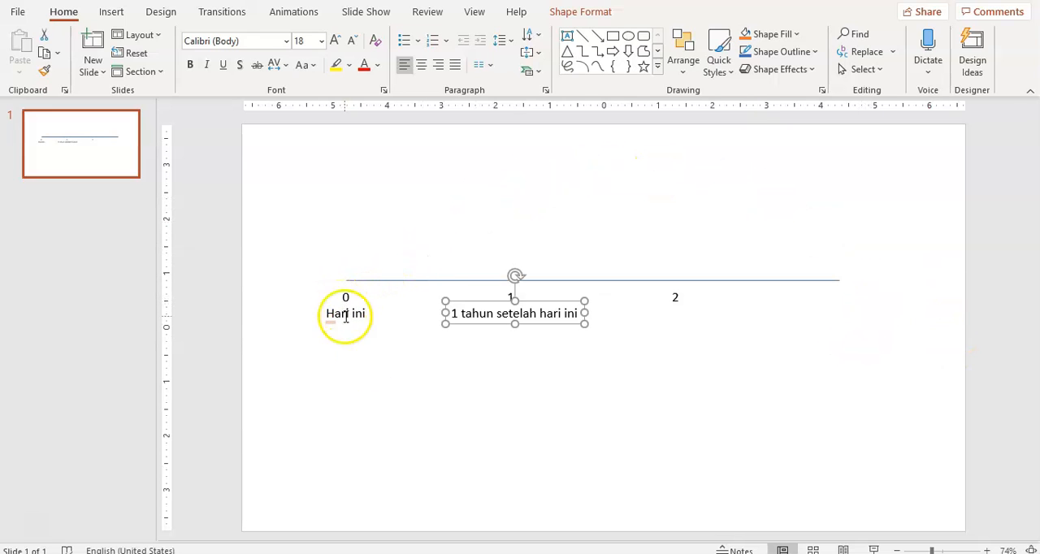
left_click(371, 365)
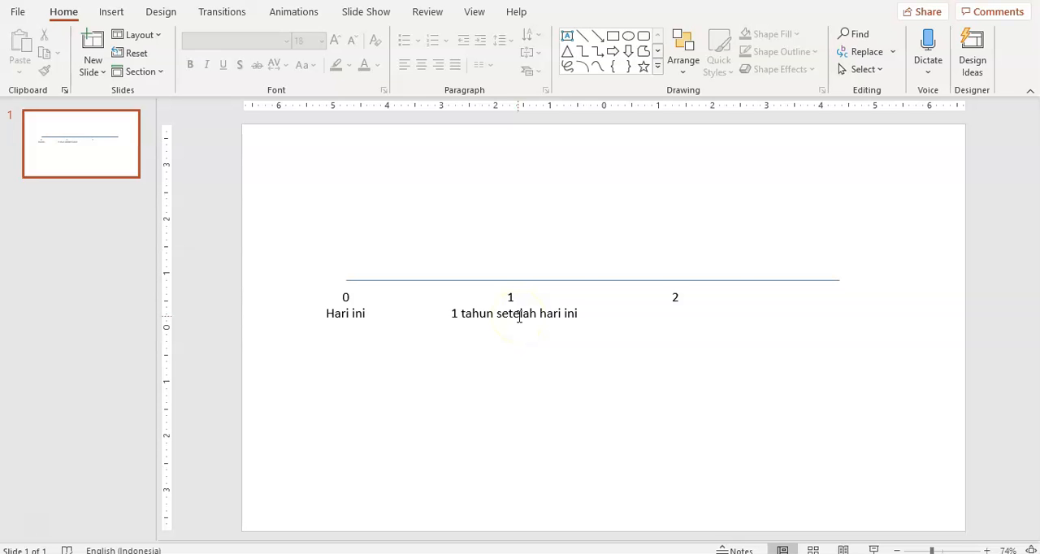
double_click(519, 317)
double_click(346, 316)
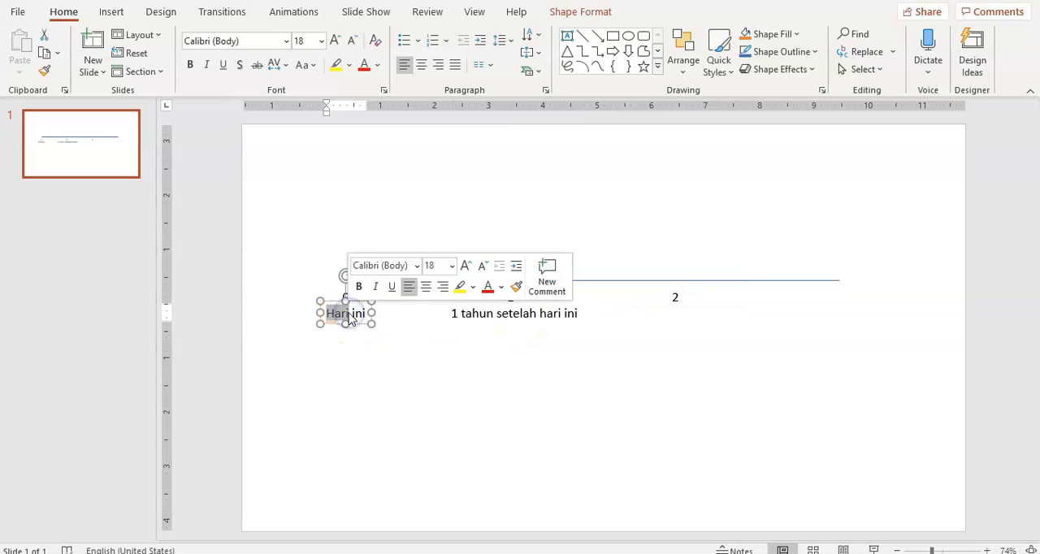
triple_click(354, 317)
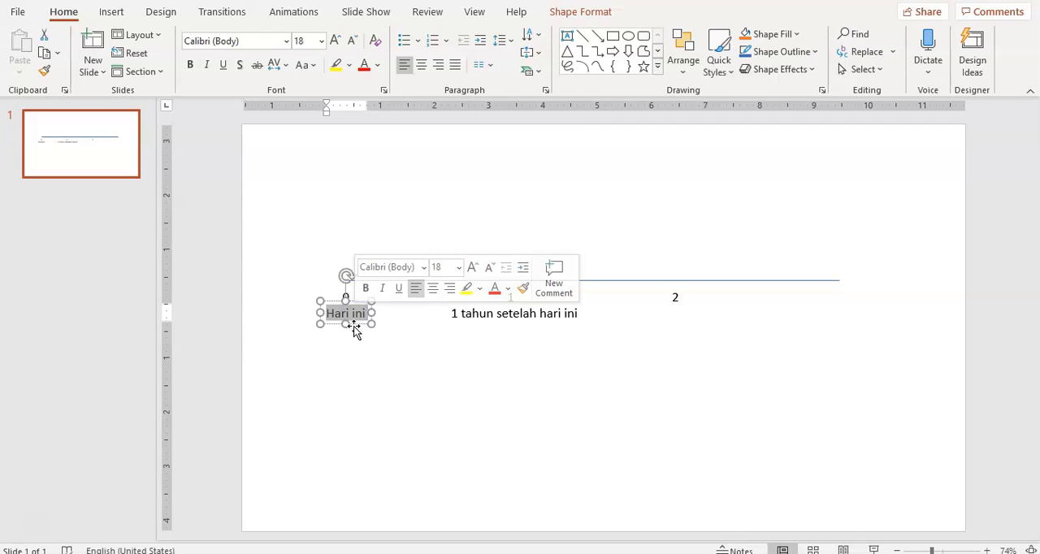
left_click(353, 326)
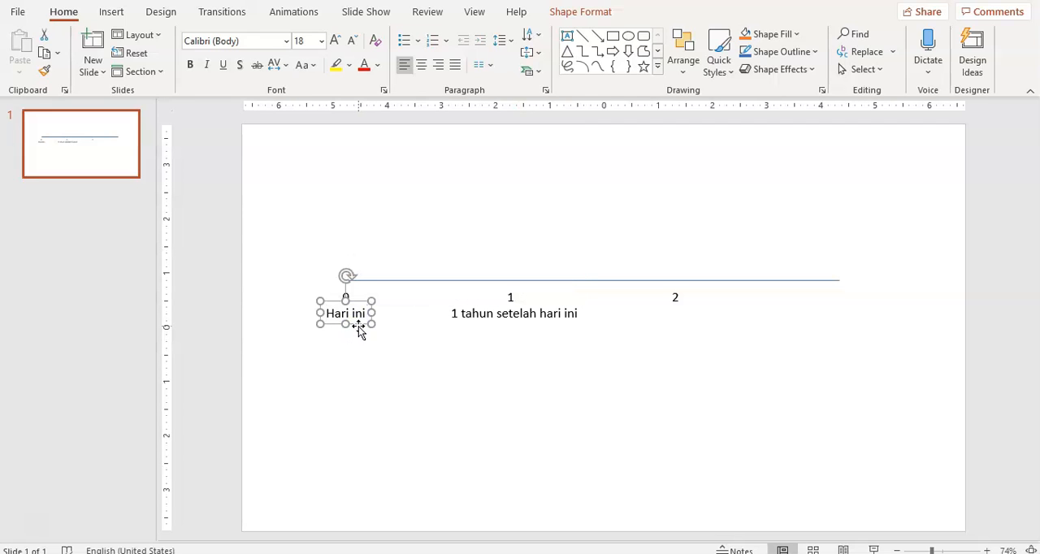
left_click(297, 250)
left_click_drag(297, 250, 347, 277)
Draw red freehand circles around points 1 and 2 on the timeline, clearing the first stroke around point 1.
left_click(32, 520)
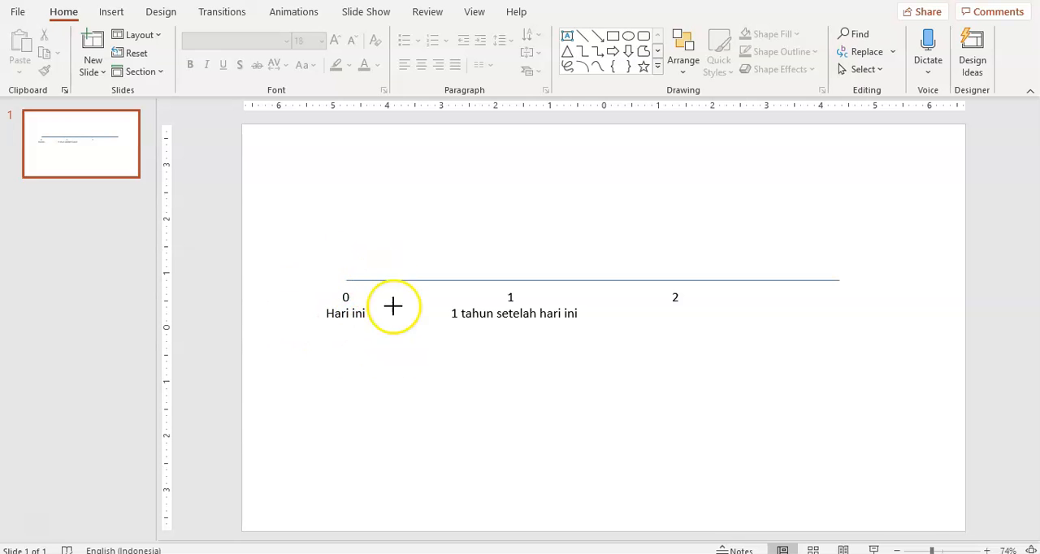
mouse_move(488, 265)
left_mouse_down()
mouse_move(520, 304)
mouse_move(488, 318)
mouse_move(532, 303)
left_mouse_up()
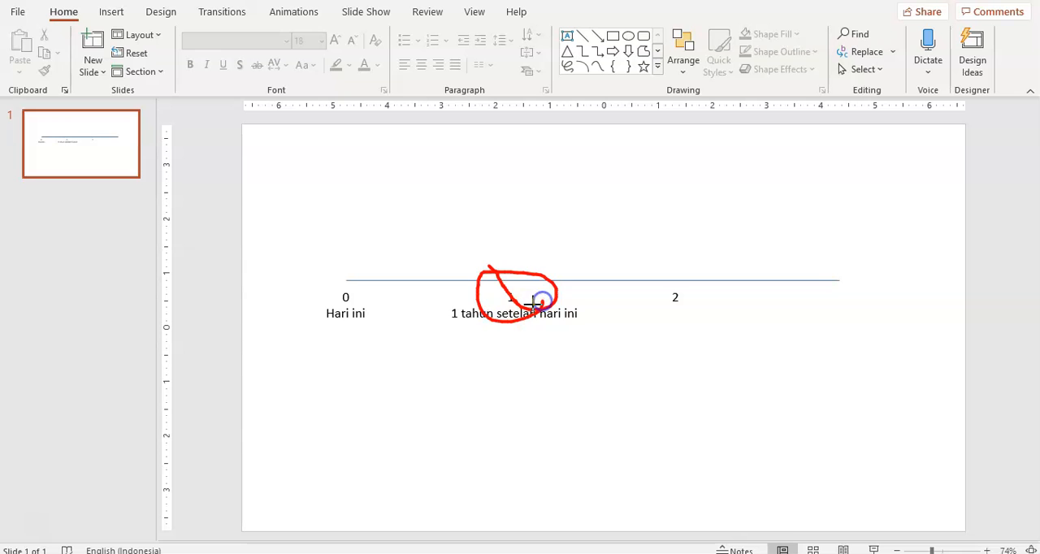
left_click(650, 16)
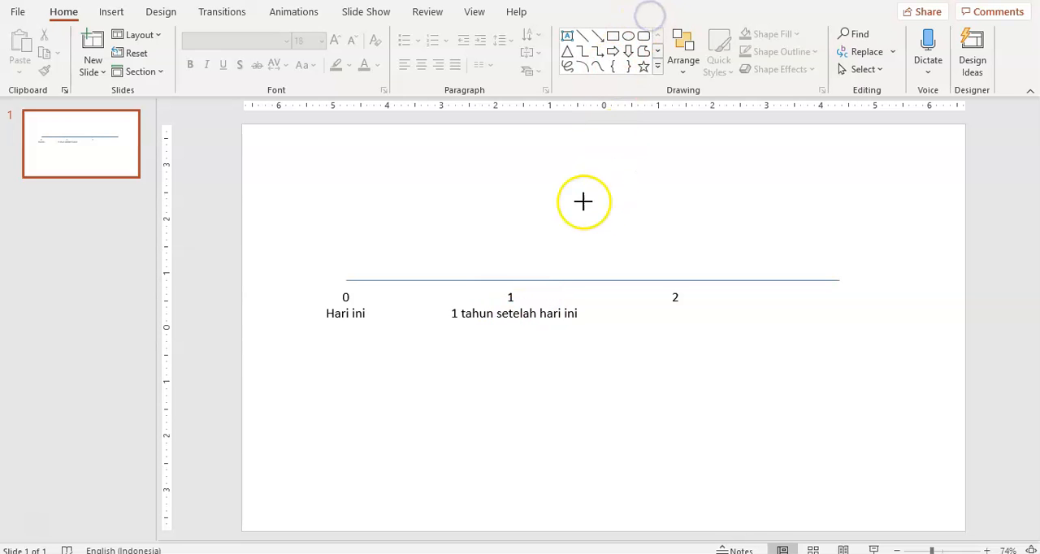
mouse_move(515, 269)
left_mouse_down()
mouse_move(488, 274)
mouse_move(534, 279)
mouse_move(520, 259)
left_mouse_up()
mouse_move(662, 263)
left_mouse_down()
mouse_move(660, 273)
mouse_move(679, 268)
left_mouse_up()
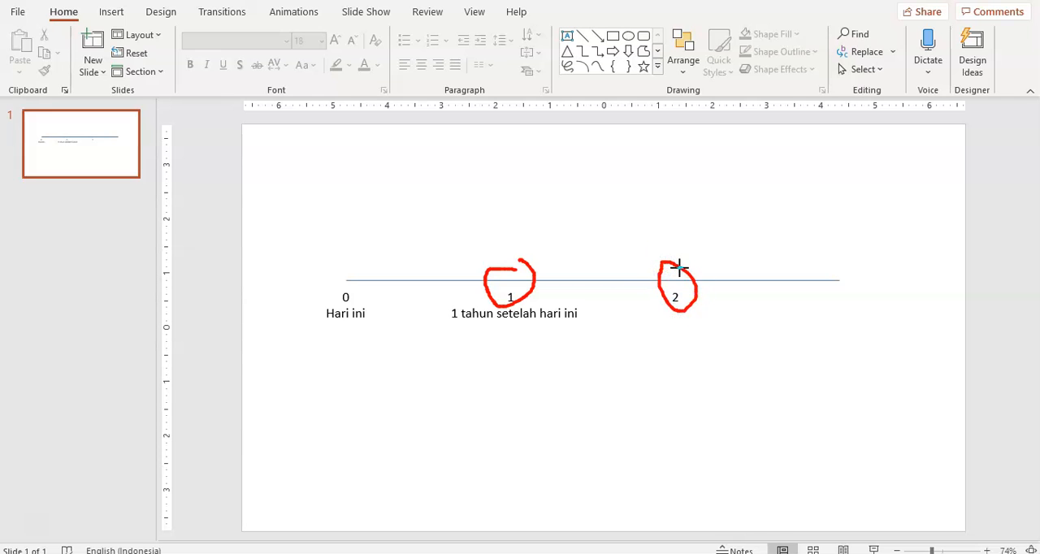
Draw red freehand arrows back to point 0 from points 1, 2 and the line's end, marking that end with a handwritten number.
mouse_move(520, 269)
left_mouse_down()
mouse_move(515, 251)
mouse_move(460, 246)
mouse_move(328, 255)
mouse_move(345, 265)
left_mouse_up()
mouse_move(657, 260)
left_mouse_down()
mouse_move(643, 226)
mouse_move(309, 235)
mouse_move(326, 269)
left_mouse_up()
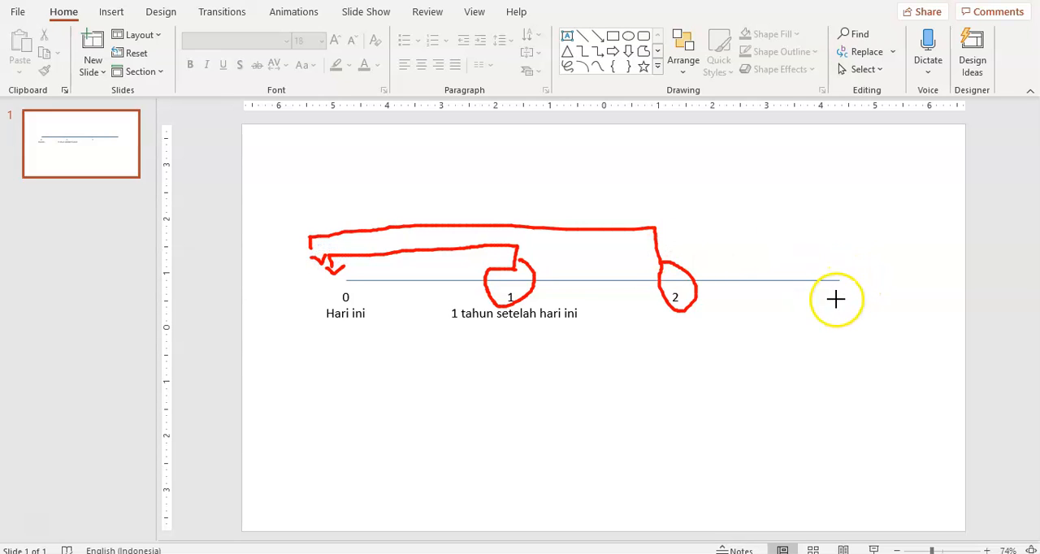
left_click_drag(849, 290, 826, 317)
mouse_move(840, 278)
left_mouse_down()
mouse_move(838, 220)
mouse_move(358, 208)
mouse_move(331, 230)
left_mouse_up()
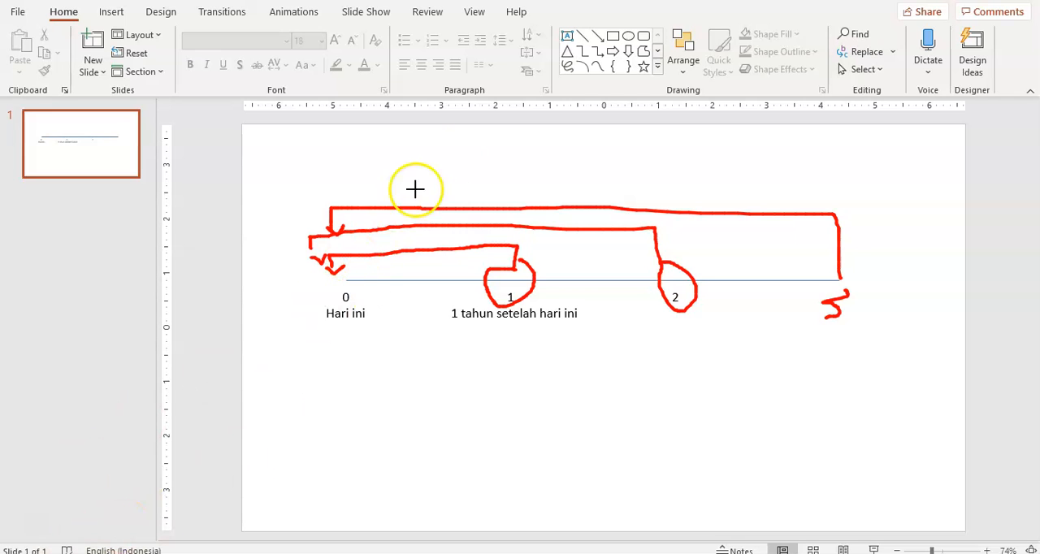
Clear all the red freehand annotations from the timeline slide.
left_click(632, 18)
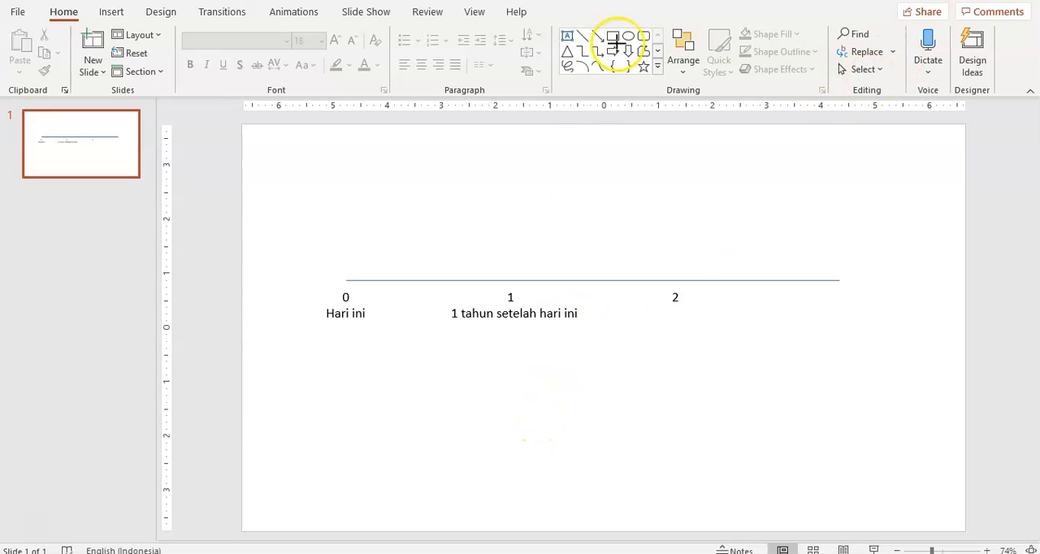
left_click(400, 15)
left_click(642, 13)
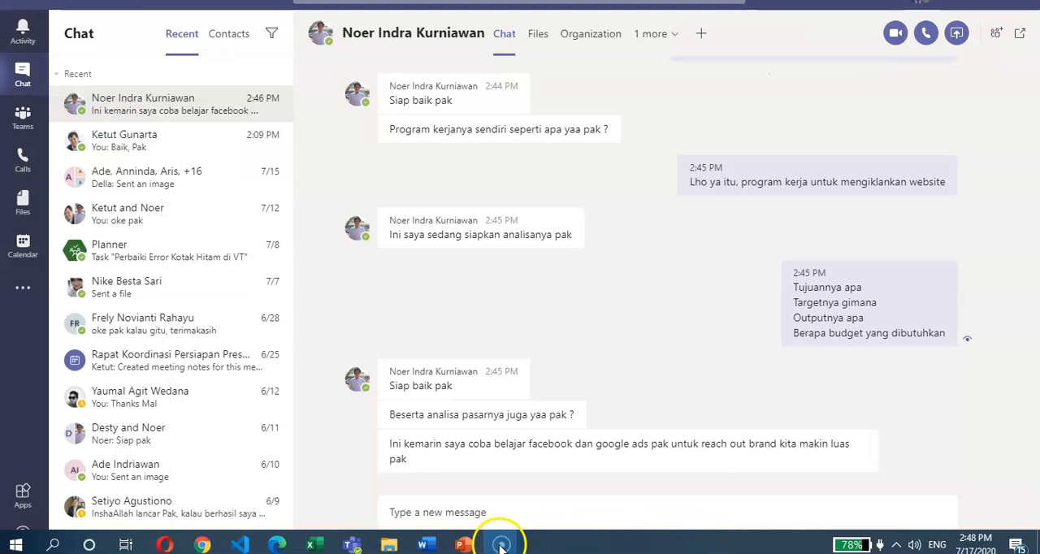
Switch to the Excel workbook and select cell D7 beside the NPV label on Sheet5.
mouse_move(505, 548)
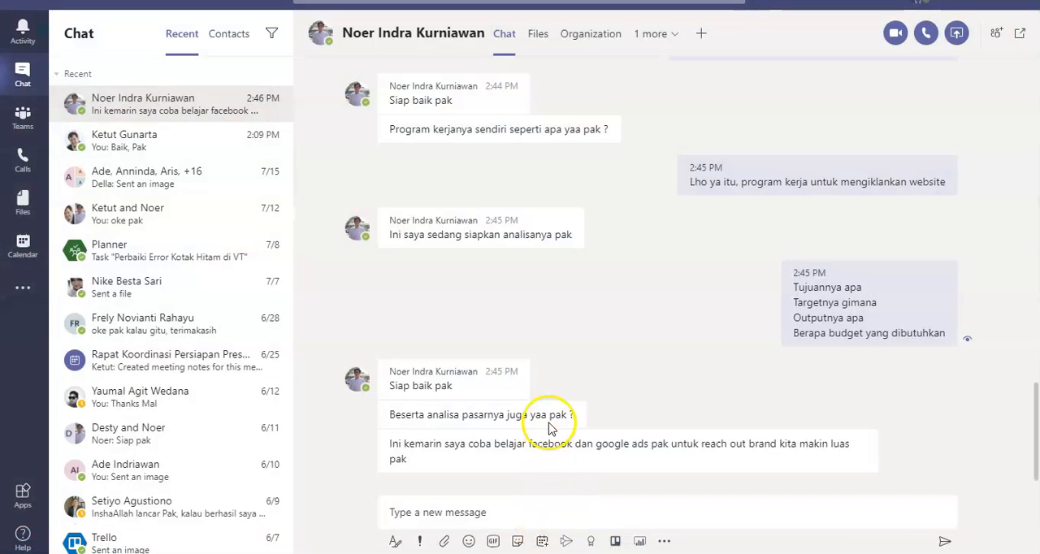
key("alt+Tab")
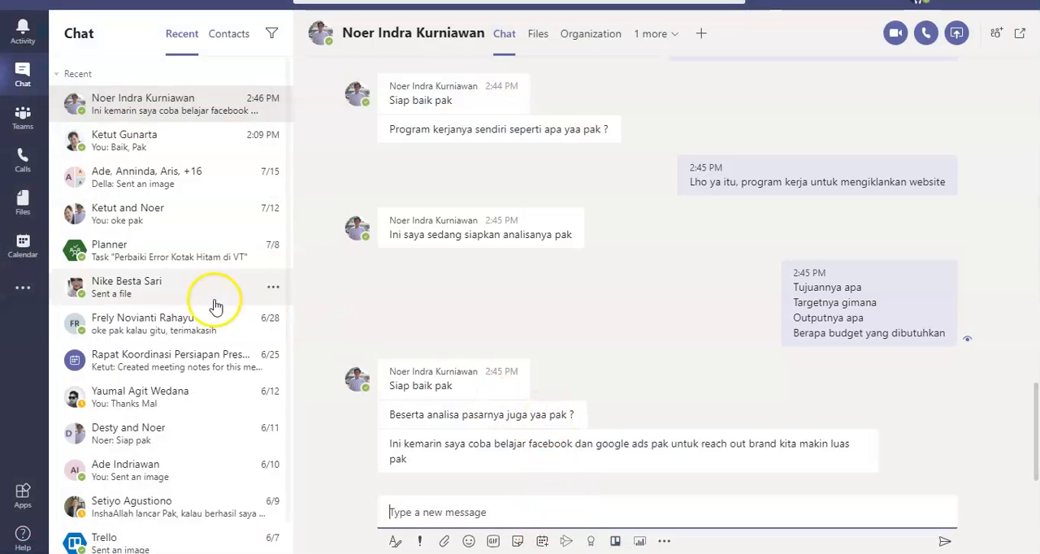
left_click(36, 524)
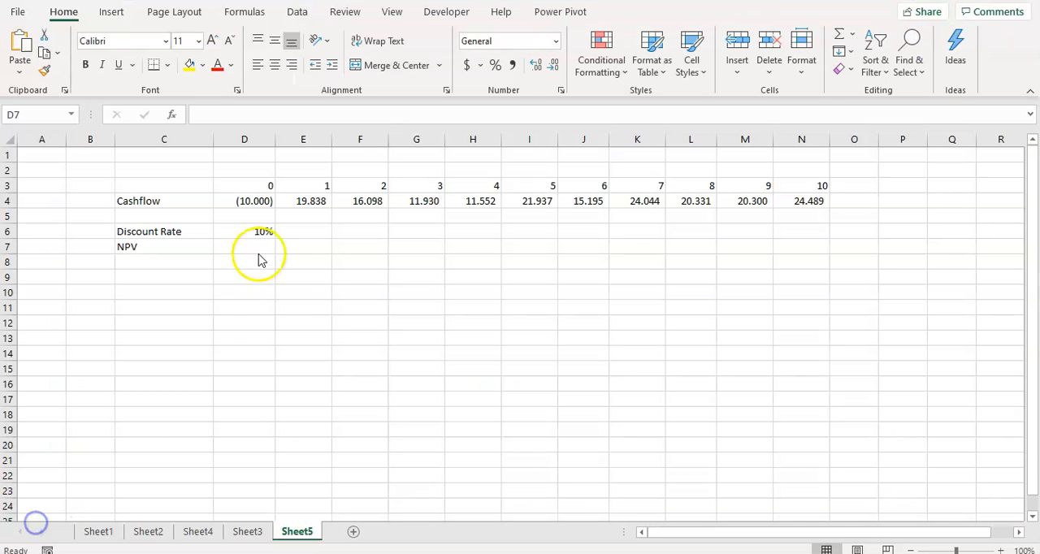
left_click(256, 264)
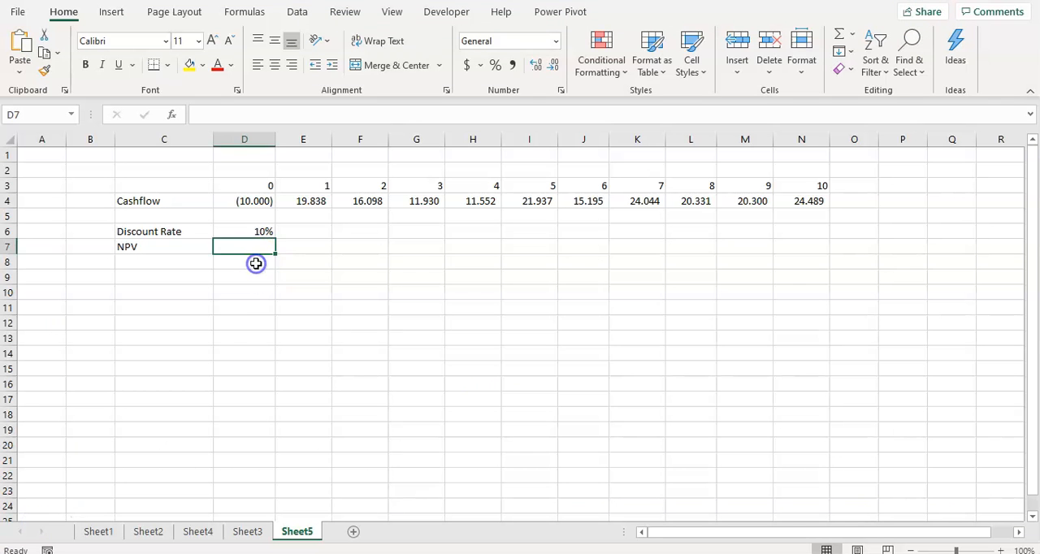
left_click(370, 257)
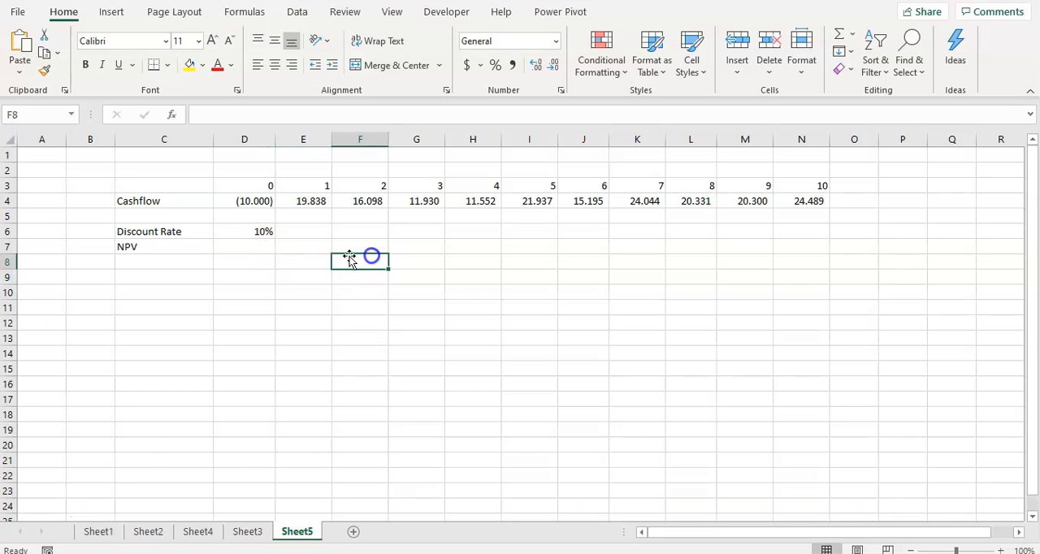
left_click(237, 258)
left_click(240, 247)
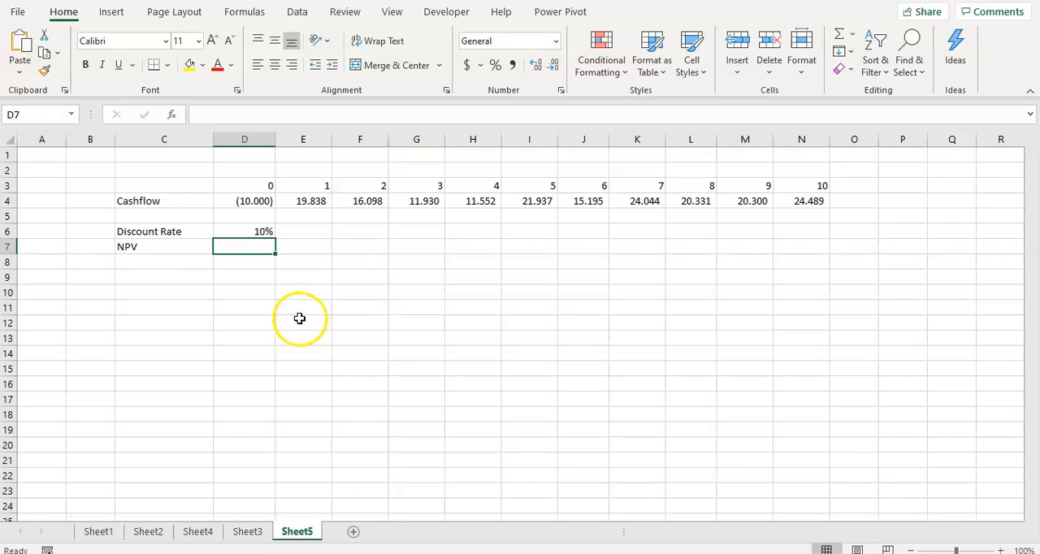
Open the Excel help beside the cash flow sheet.
key("F1")
left_click(339, 304)
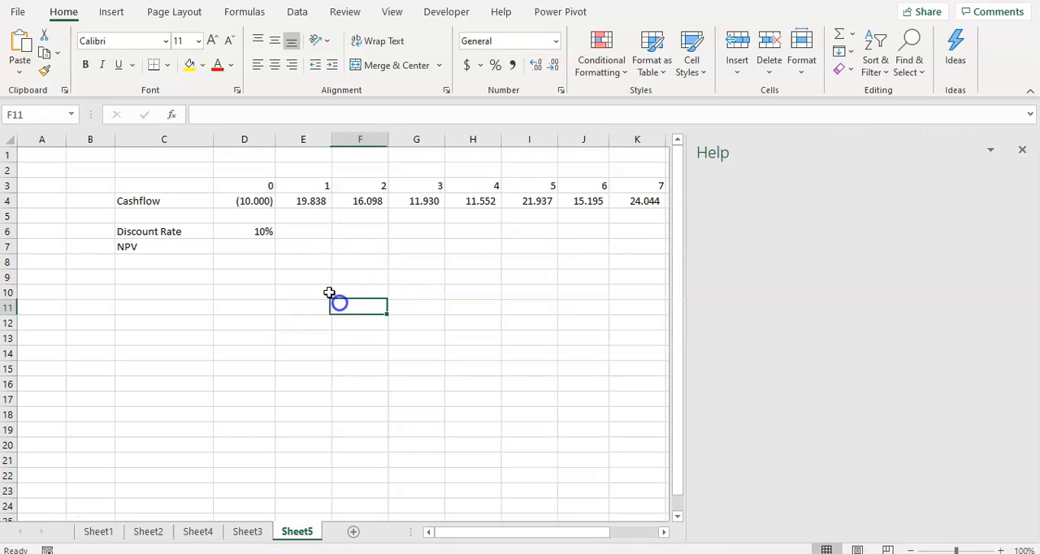
left_click(530, 248)
left_click(404, 237)
left_click(338, 237)
left_click(439, 257)
left_click(504, 237)
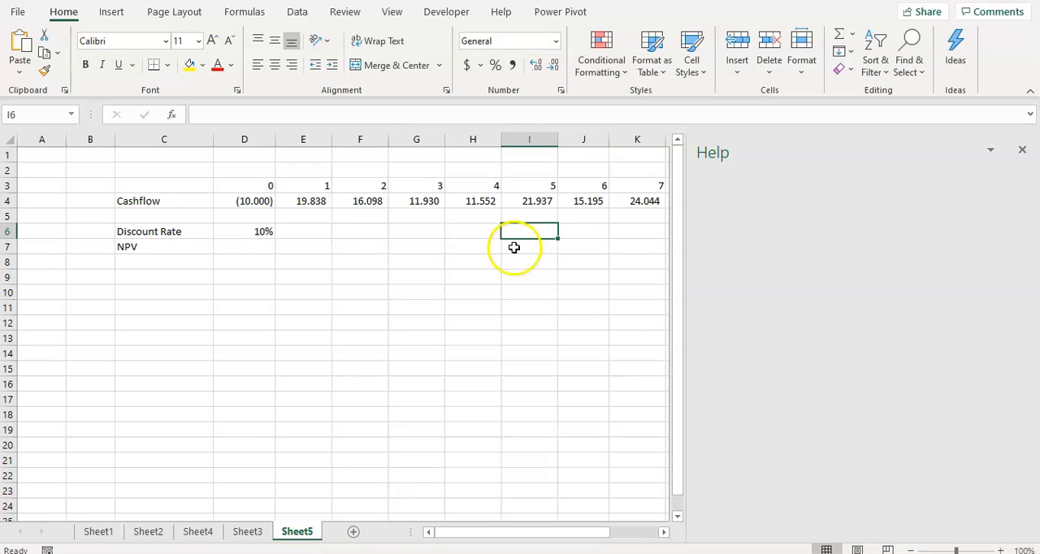
Search the help for "NPV" and open the NPV function article.
left_click(788, 190)
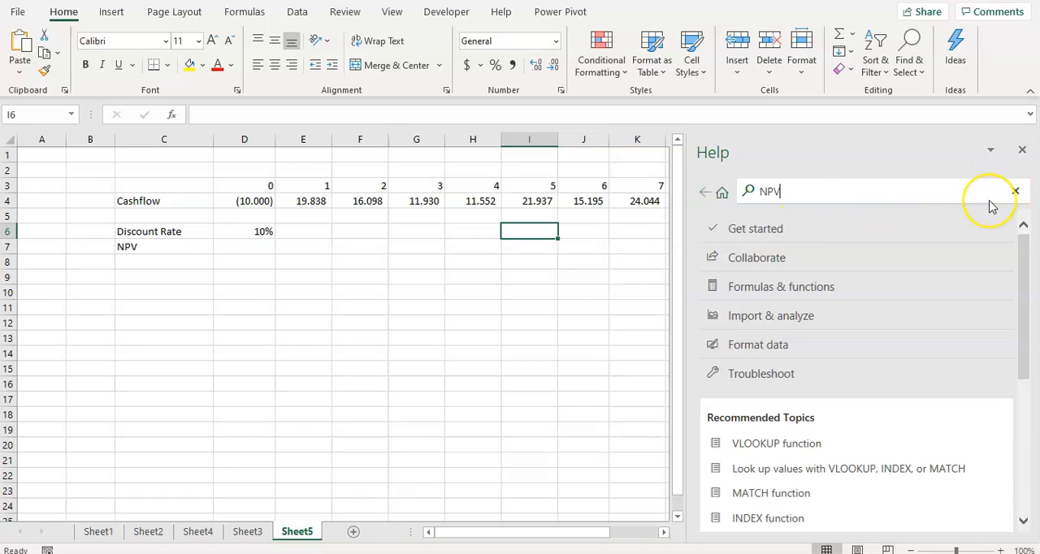
key("Return")
left_click(768, 273)
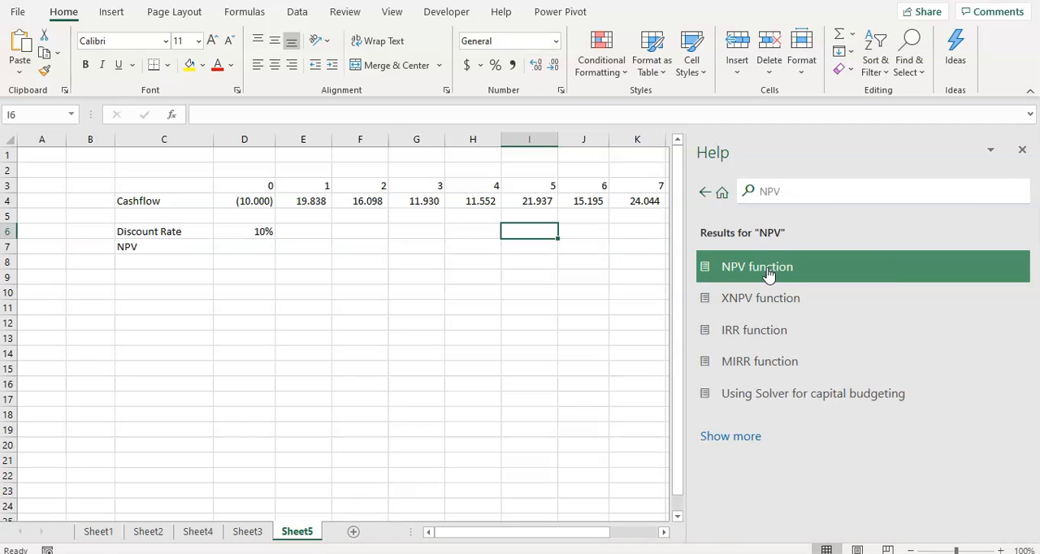
left_click(701, 267)
left_click(738, 268)
left_click(770, 275)
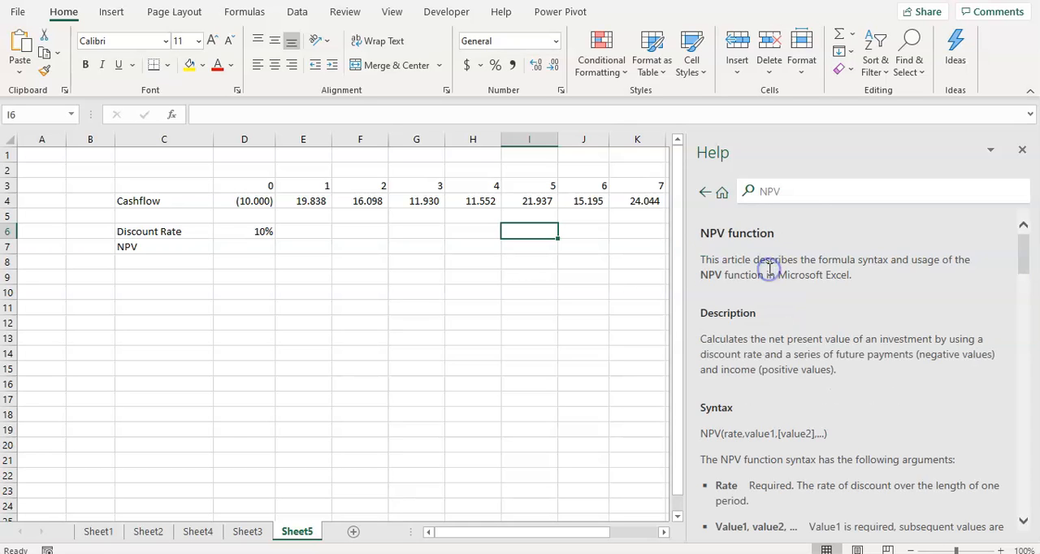
Find the Remarks section of the NPV function article and highlight its first remark.
scroll(793, 325, "down", 4)
scroll(793, 325, "down", 3)
scroll(792, 321, "up", 1)
scroll(791, 319, "down", 2)
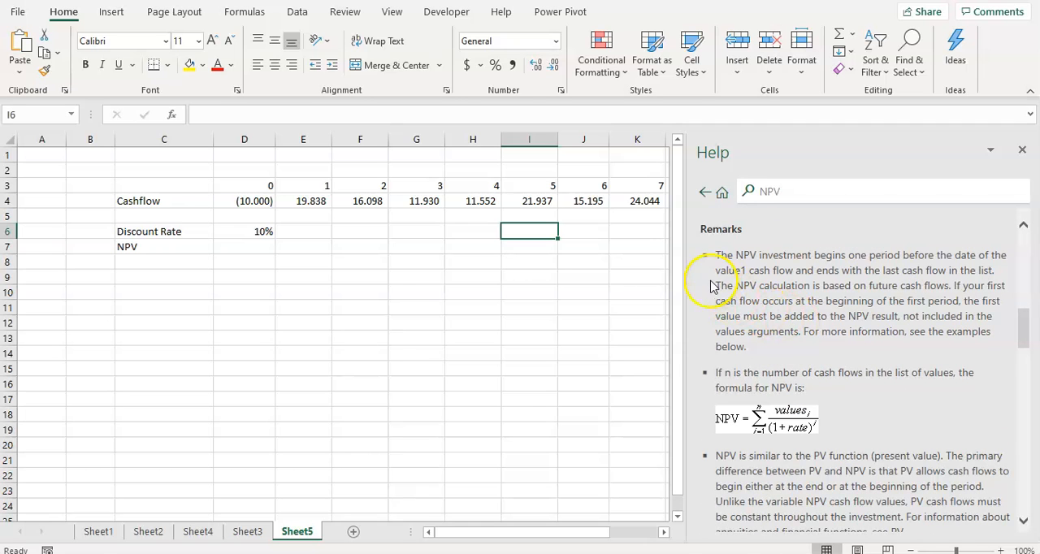
left_click_drag(720, 255, 743, 272)
triple_click(768, 261)
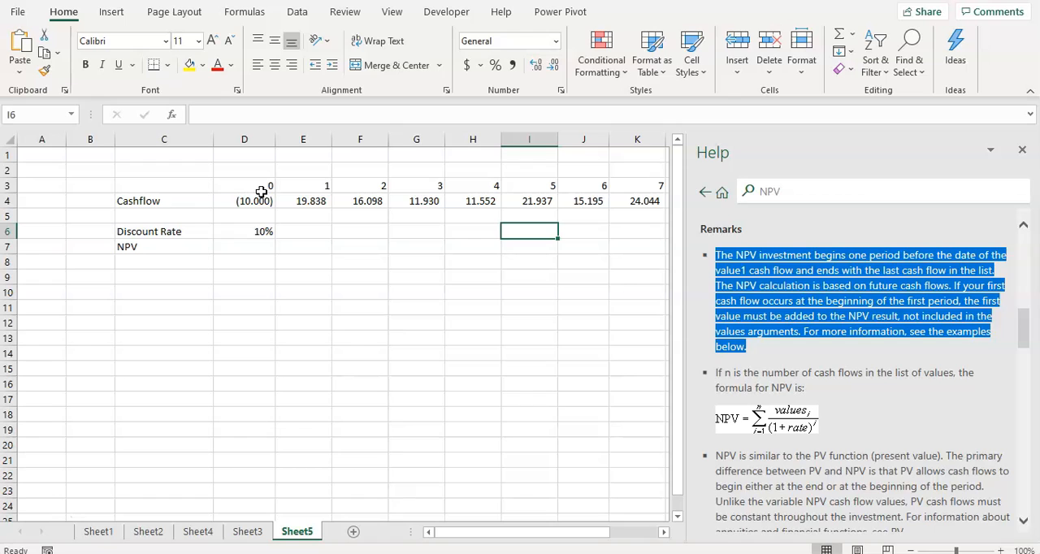
Compare the first NPV remark with the period 0 and period 1 cash flows in D4 and E4.
left_click(305, 199)
left_click_drag(305, 191, 306, 196)
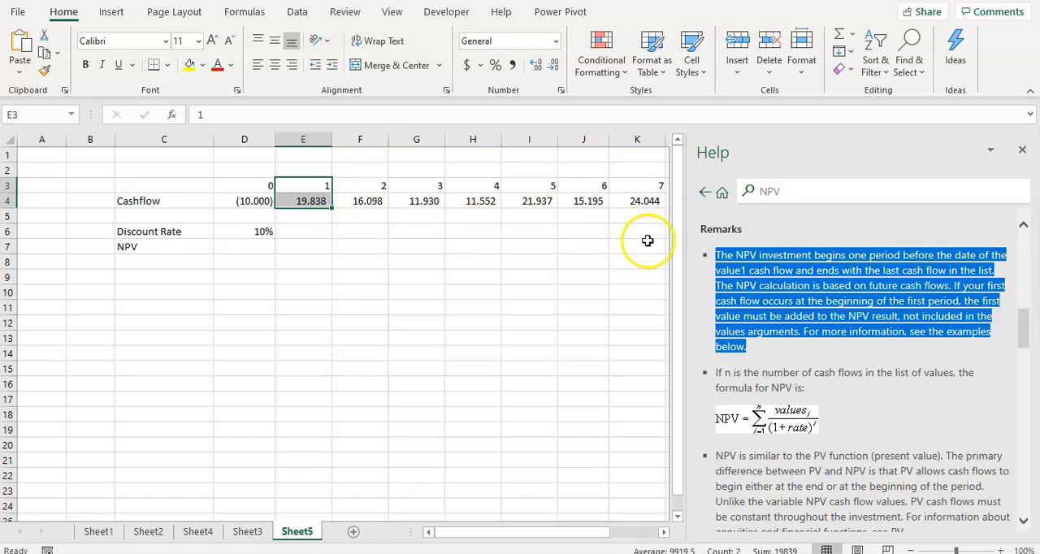
triple_click(746, 294)
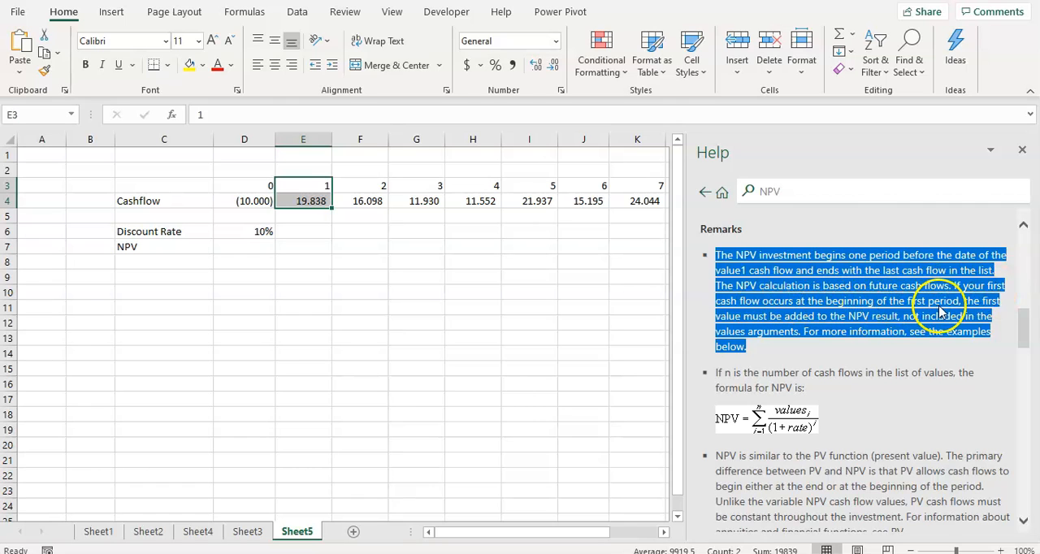
left_click(358, 262)
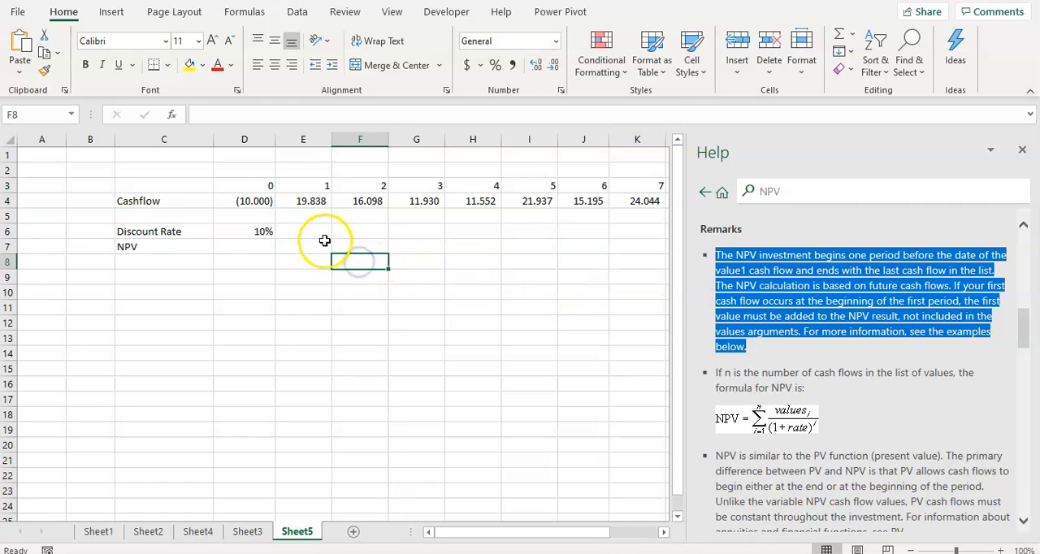
left_click(260, 202)
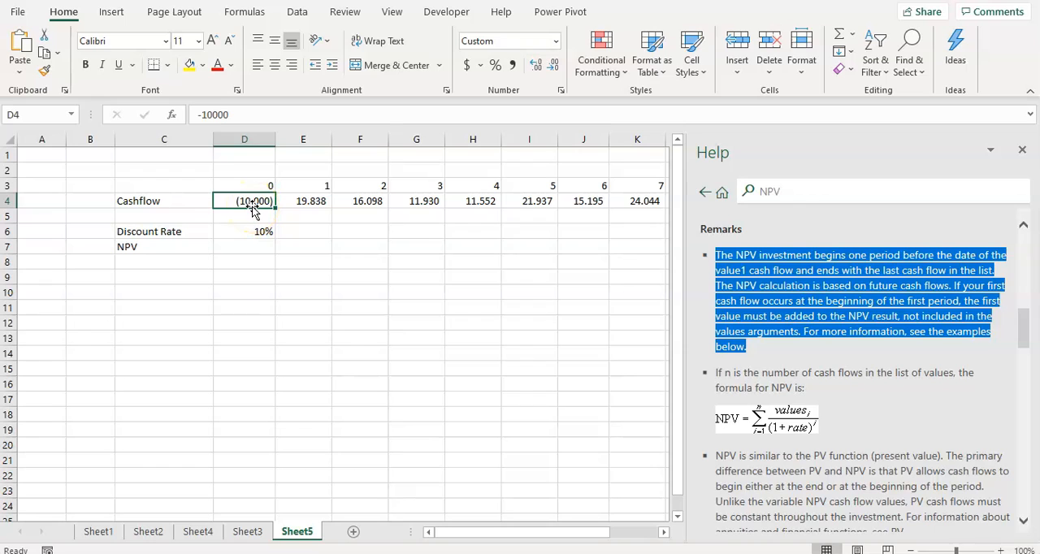
left_click(305, 204)
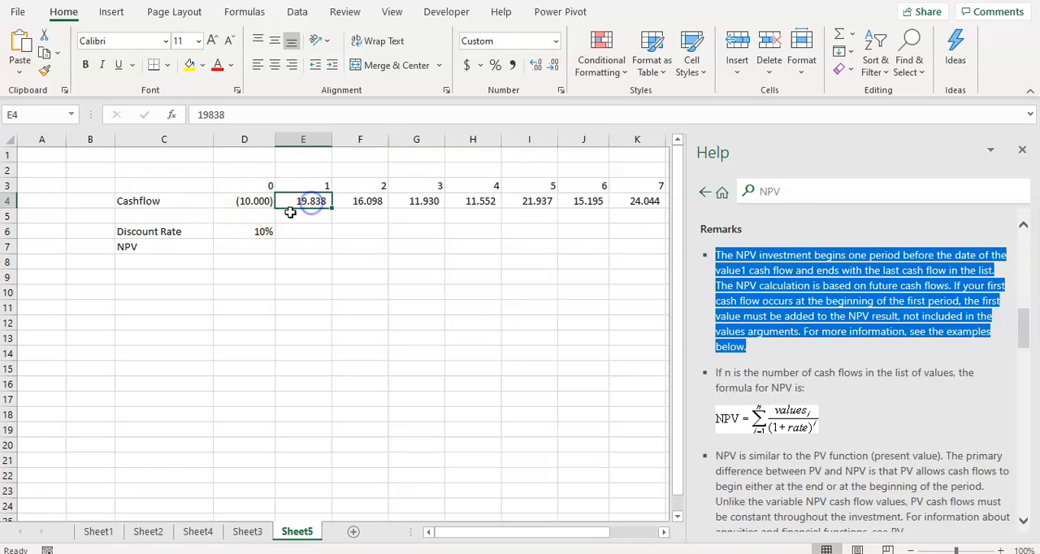
left_click(244, 201)
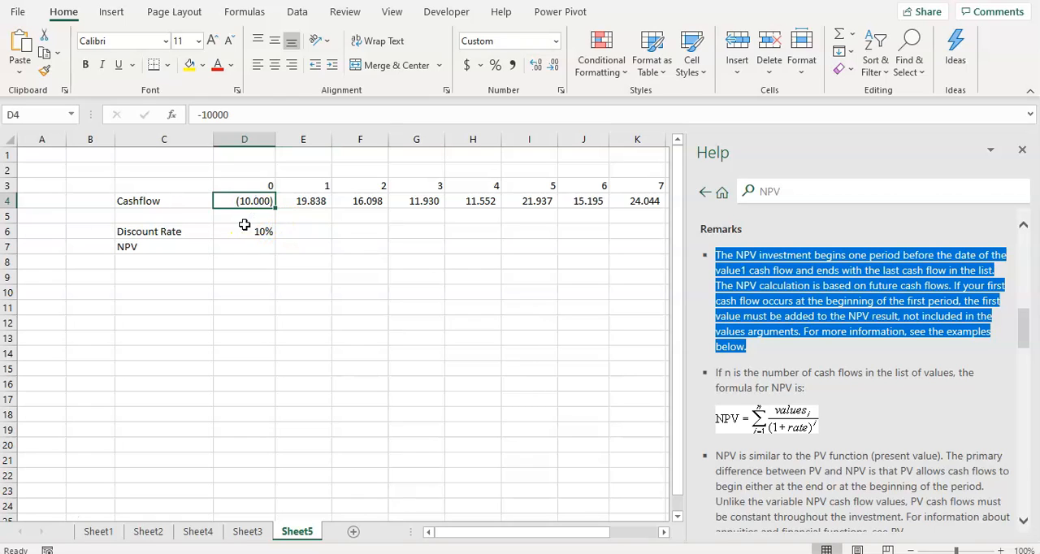
Fill the period 1 heading in cell E3 with yellow.
left_click(312, 203)
left_click(317, 186)
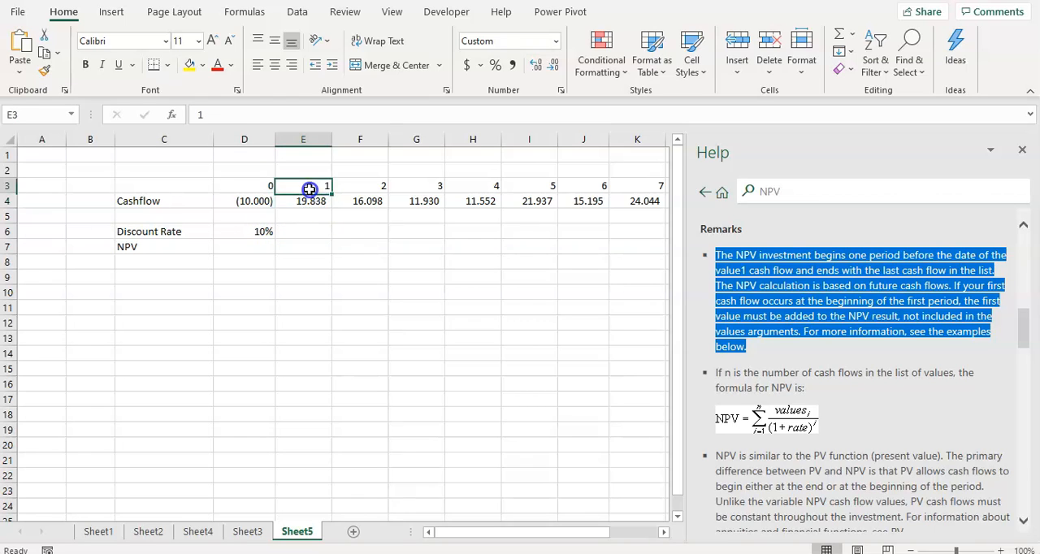
left_click(190, 65)
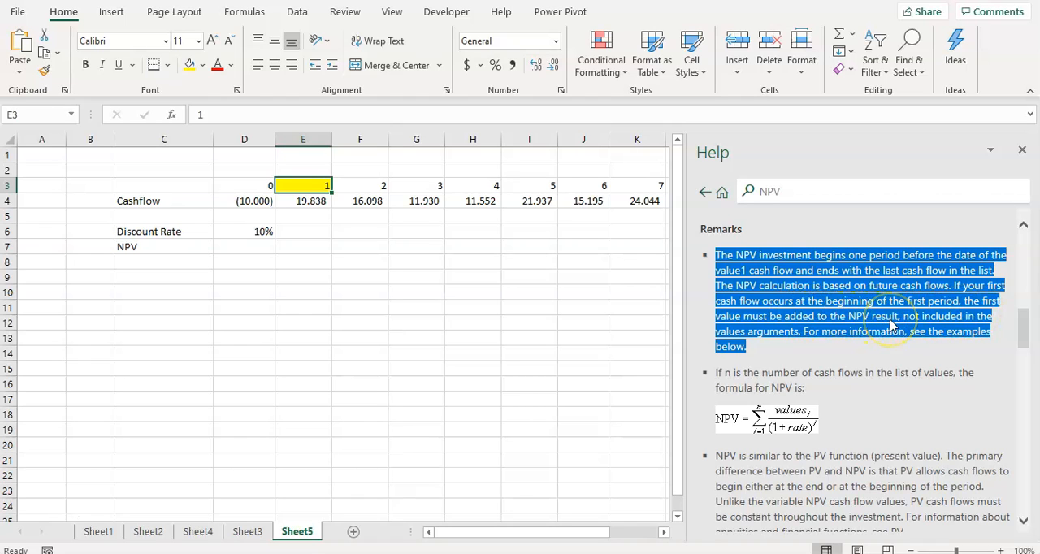
Copy the period 0 cash flow from D4 into E5, below the period 1 cash flow.
left_click(248, 205)
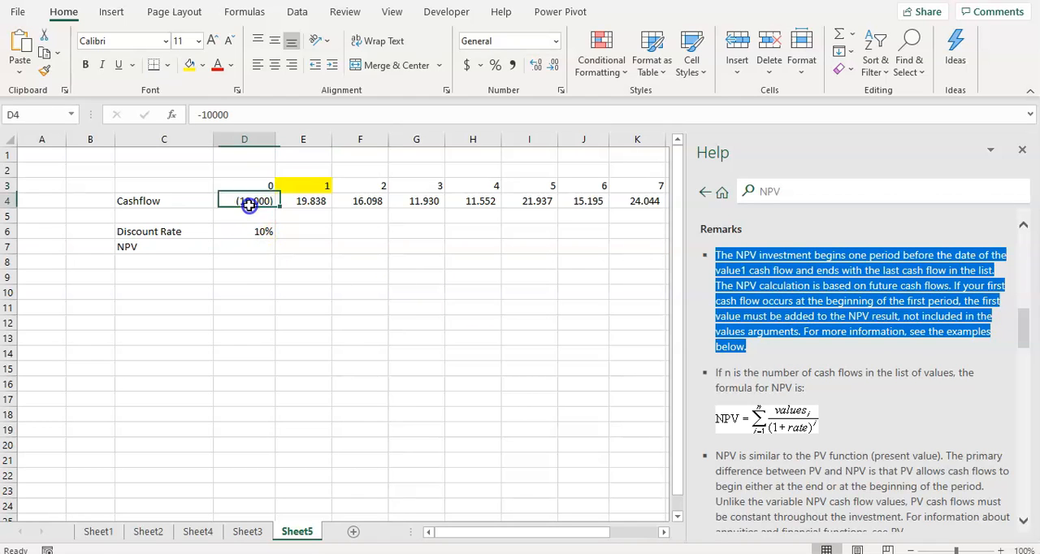
left_click(311, 217)
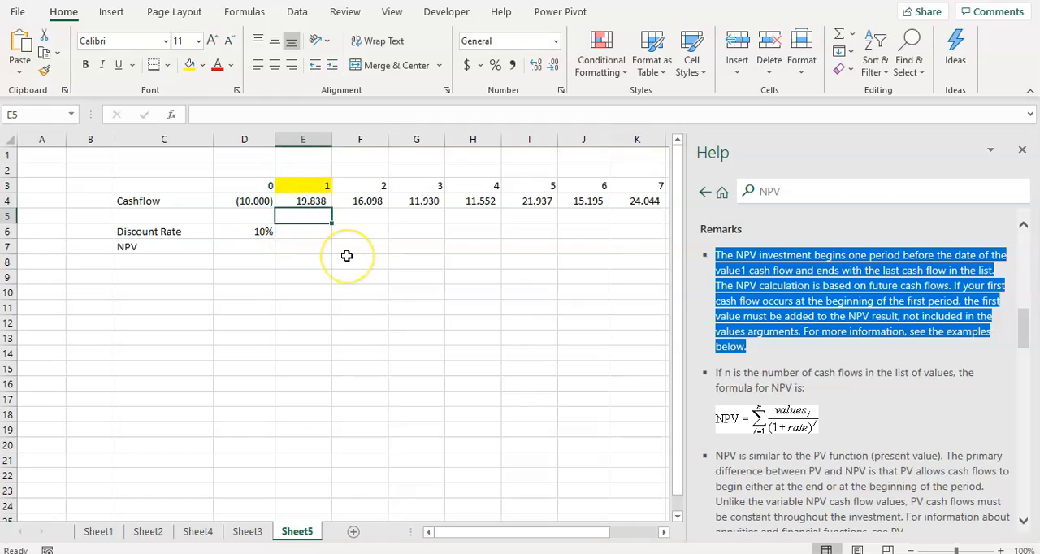
type("-10")
key("Escape")
key("Left")
key("Up")
key("ctrl+c")
key("Down")
key("Right")
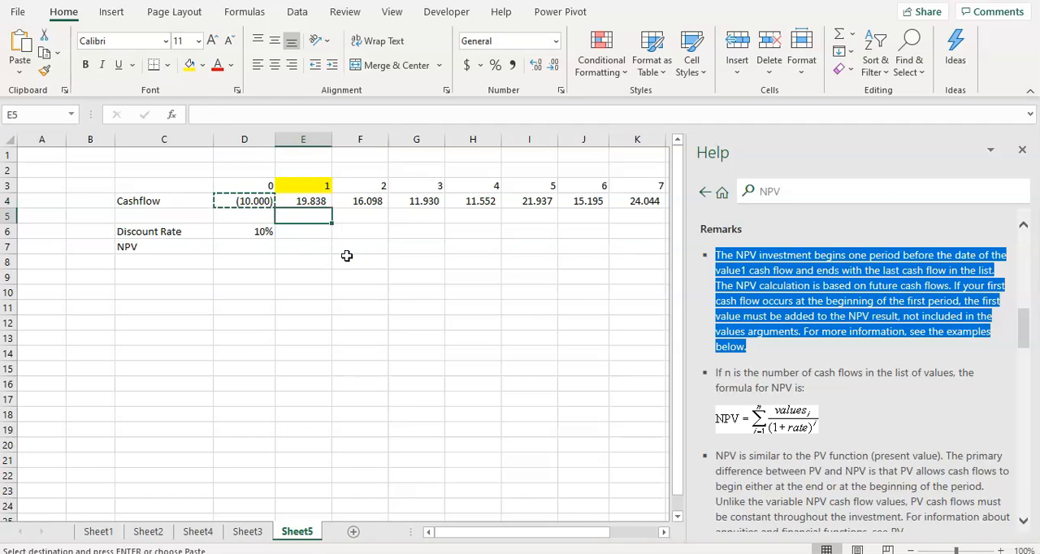
key("Return")
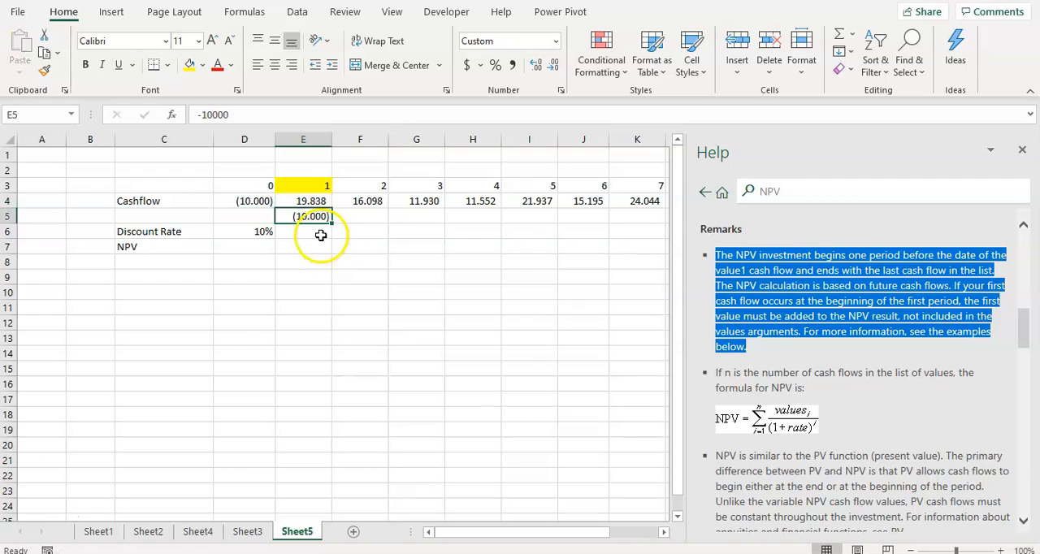
Remove the copied cash flow from E5 and return to the period 0 cash flow in D4.
left_click(308, 201)
left_click(309, 217)
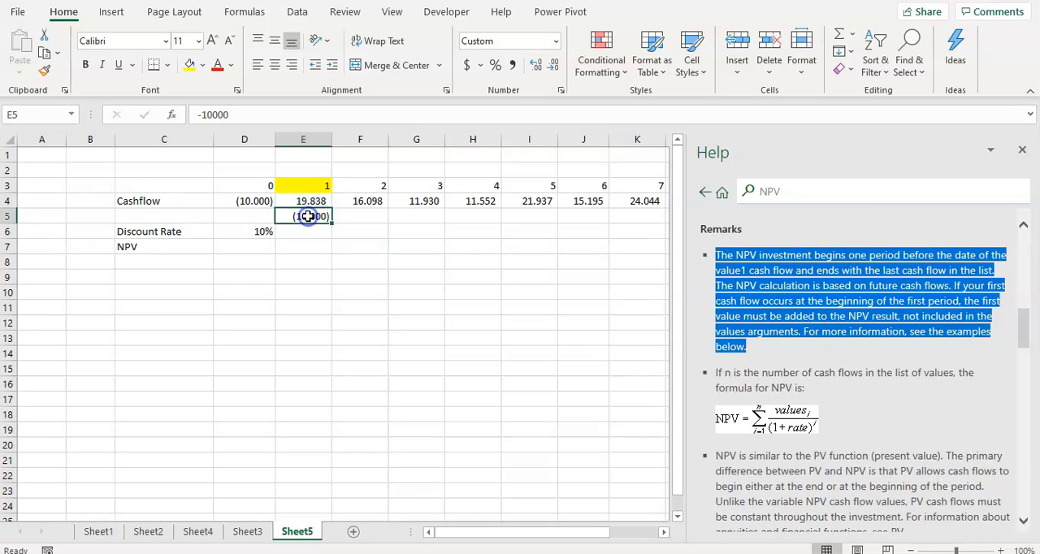
key("Left")
key("Up")
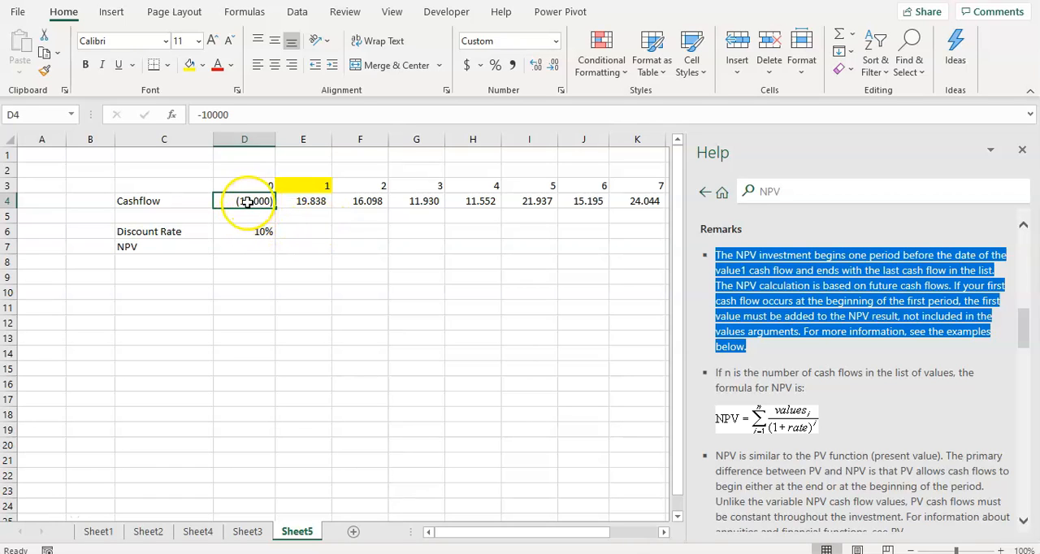
Select cell D7 for the NPV and reread the first remark and the NPV formula in the help article.
left_click(310, 202)
left_click(241, 247)
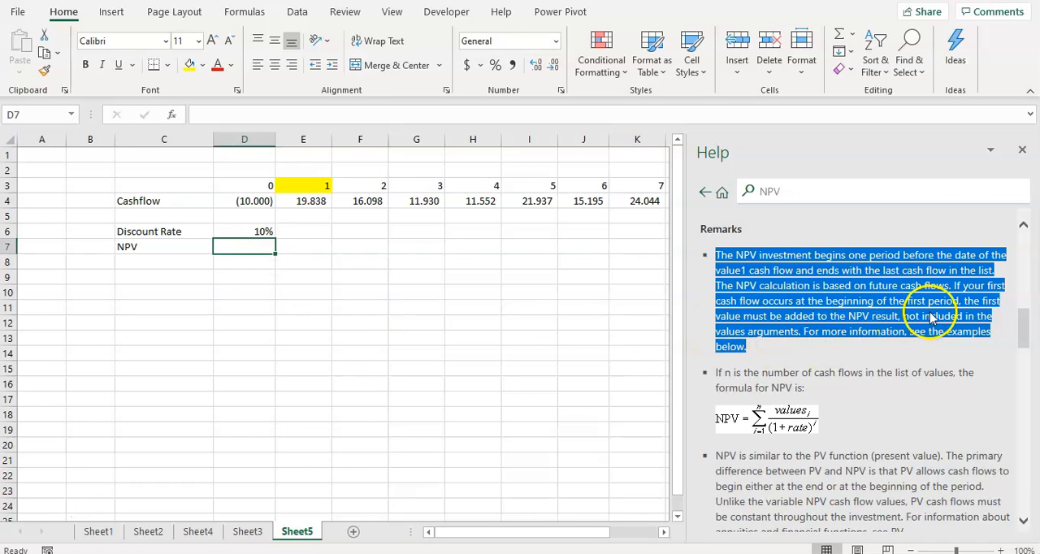
triple_click(845, 302)
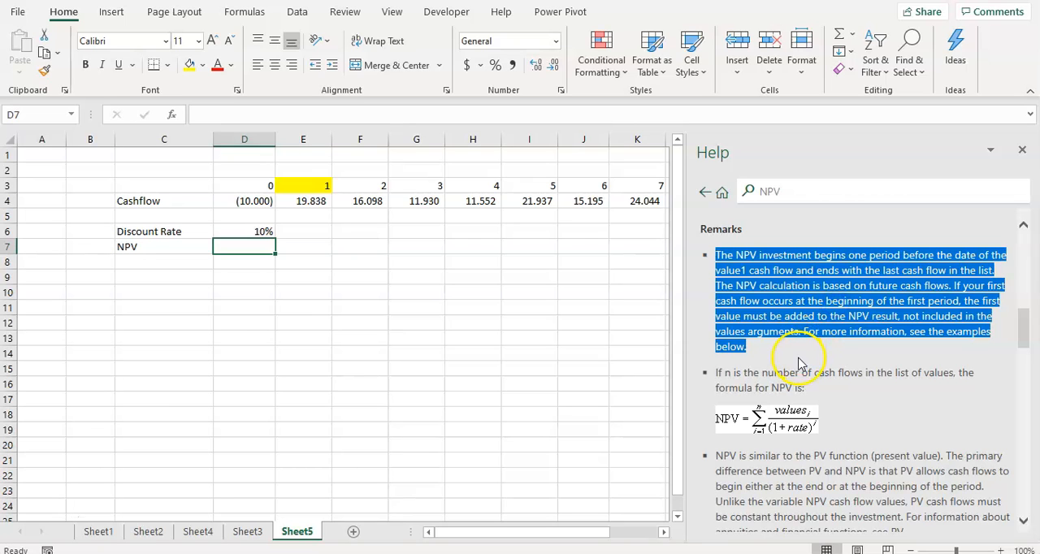
scroll(804, 361, "down", 1)
scroll(805, 361, "up", 3)
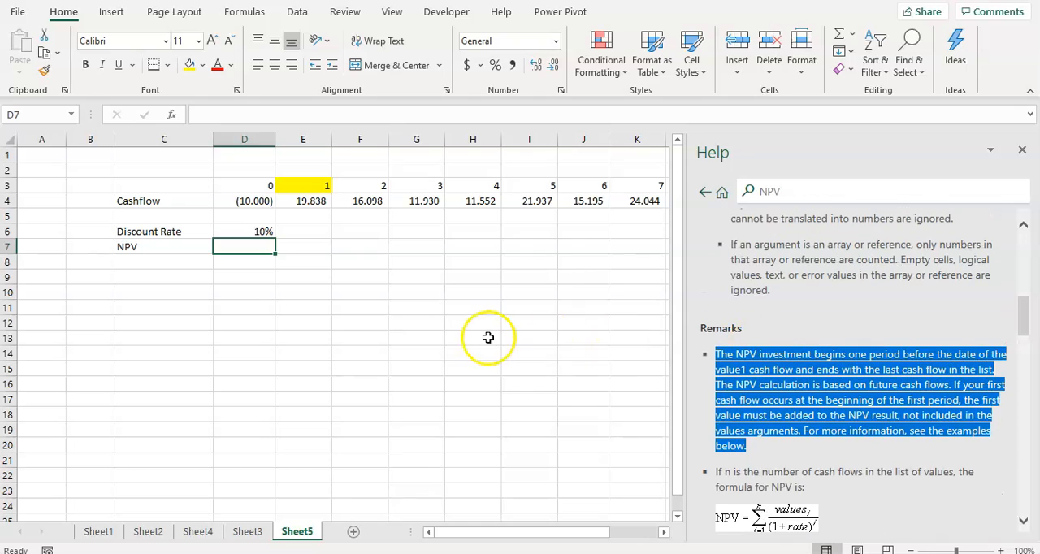
scroll(488, 337, "down", 1)
scroll(732, 422, "down", 3)
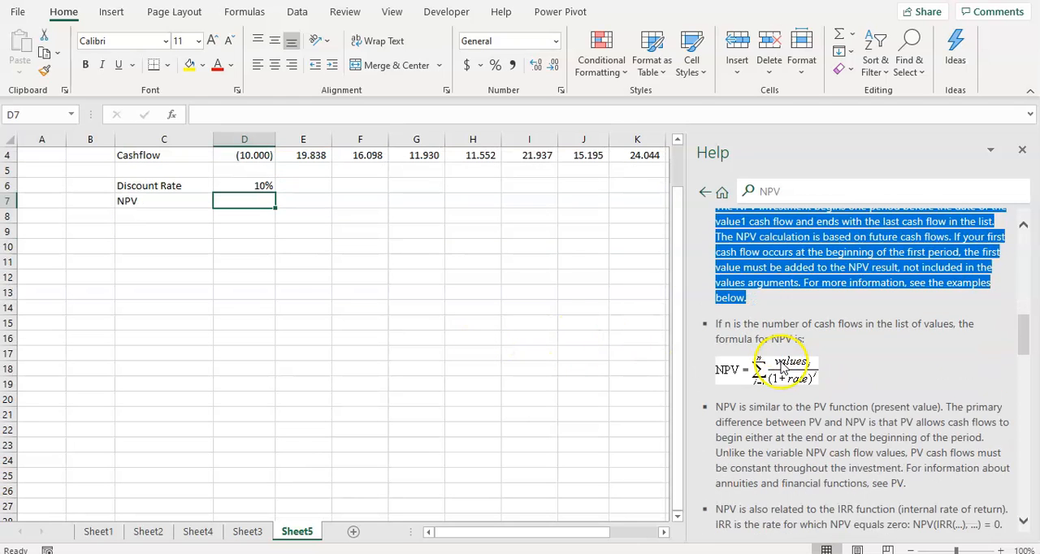
scroll(793, 289, "up", 1)
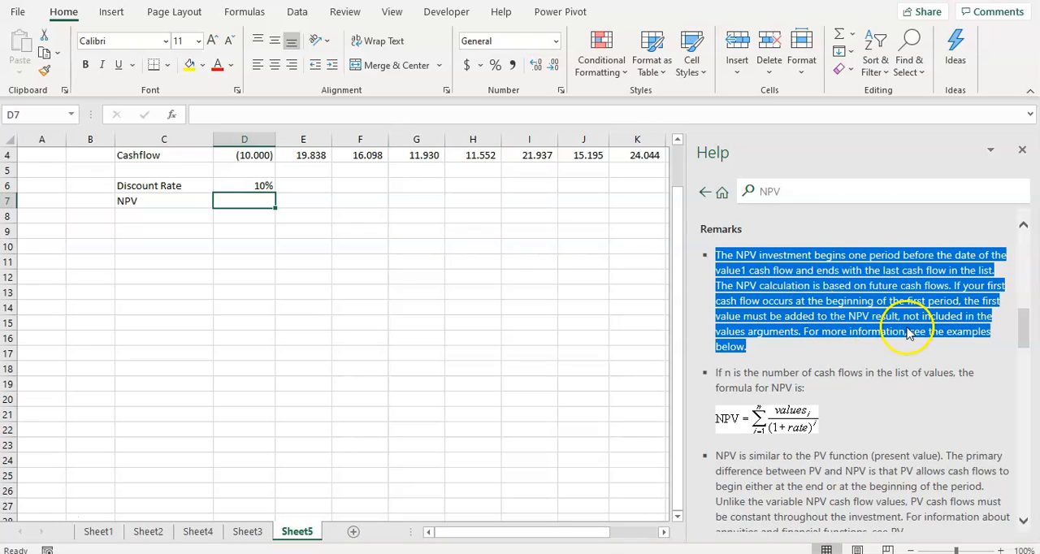
Highlight the help sentence on adding a first-period-beginning cash flow to the NPV result, keeping the cash flow rows in view.
left_click(958, 284)
left_click_drag(954, 287, 973, 311)
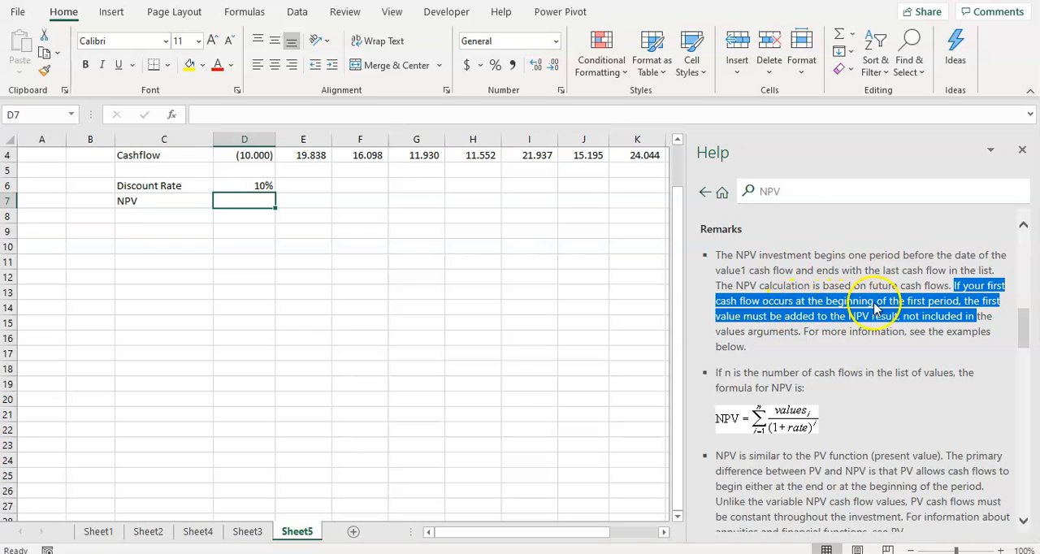
scroll(866, 329, "up", 1)
scroll(446, 288, "up", 1)
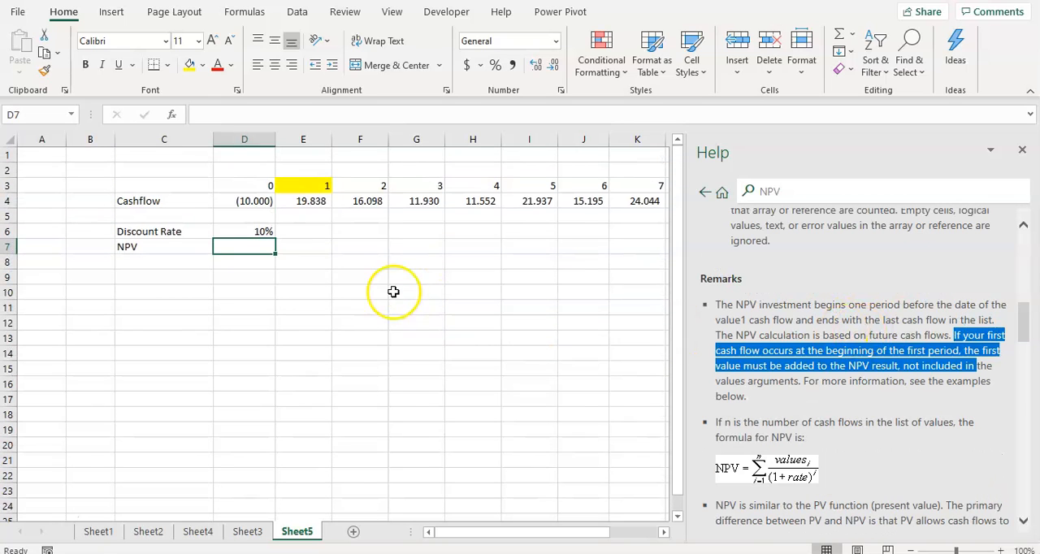
Compare the period 0 cash flow in D4 with the period 1 cash flow in E4.
left_click(308, 203)
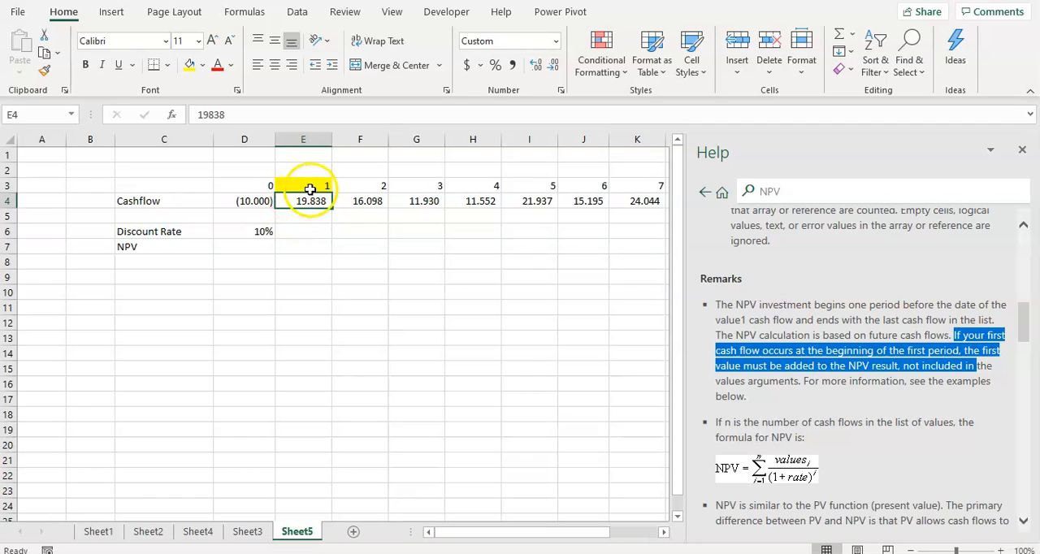
left_click(266, 202)
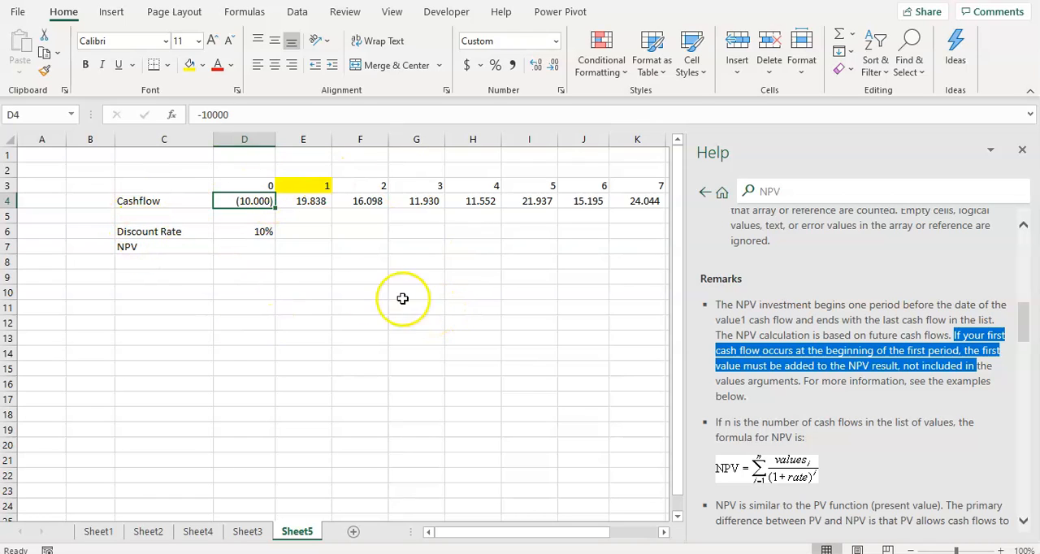
left_click(309, 203)
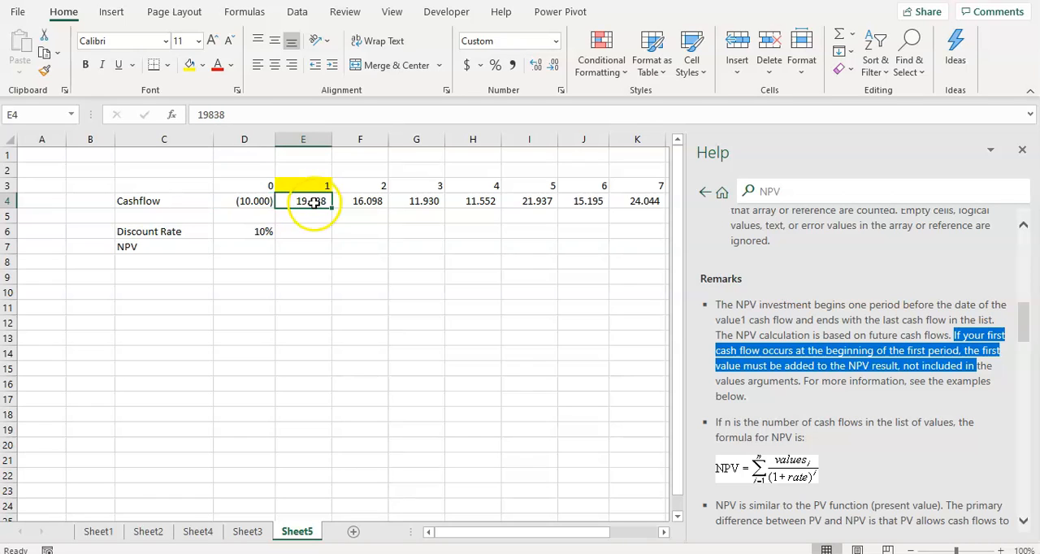
left_click(261, 201)
left_click(304, 204)
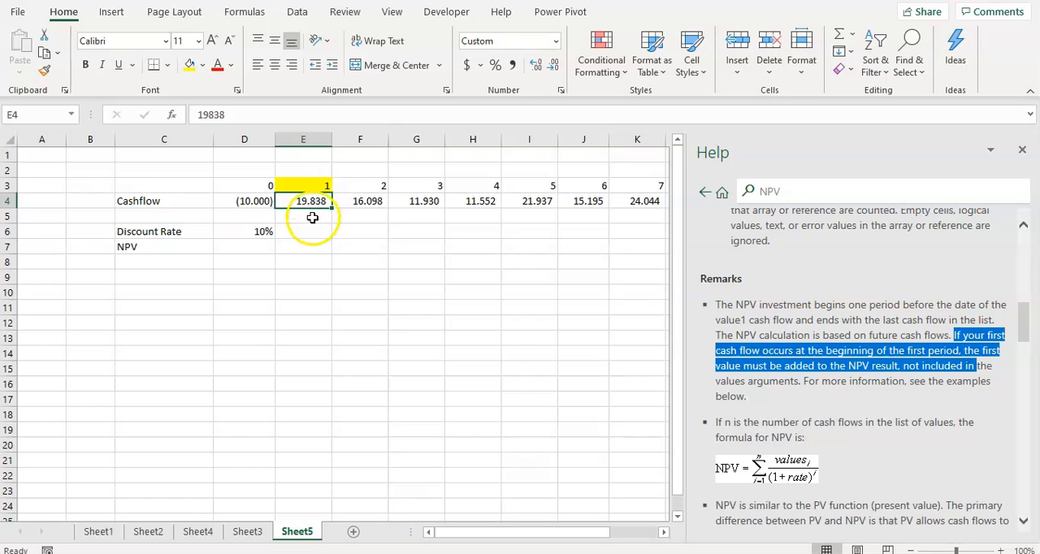
Lay out a small timeline below the NPV with 2020 in D11, januari in D12 and desember in E12.
left_click(304, 309)
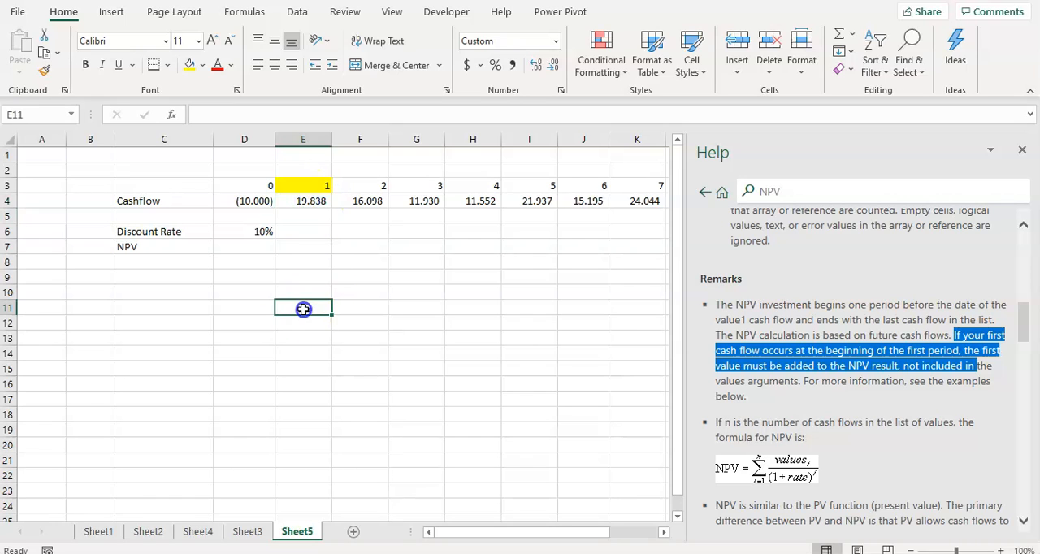
left_click(250, 305)
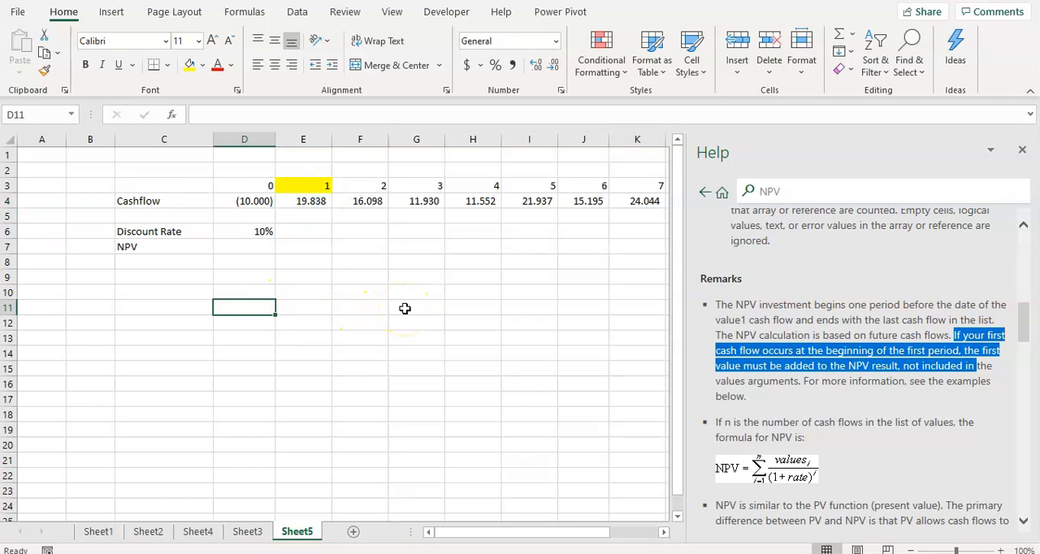
type("2020")
key("Return")
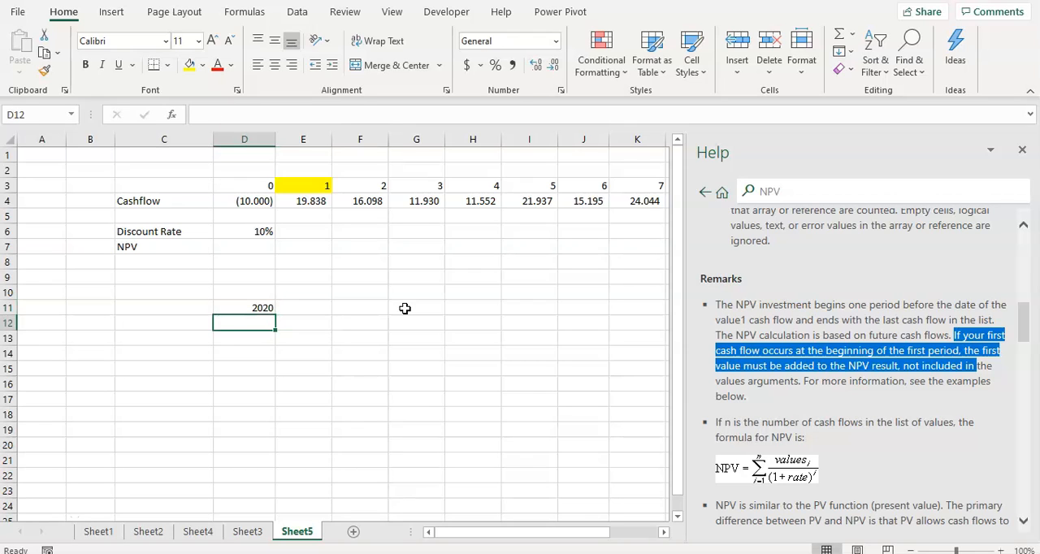
type("januari")
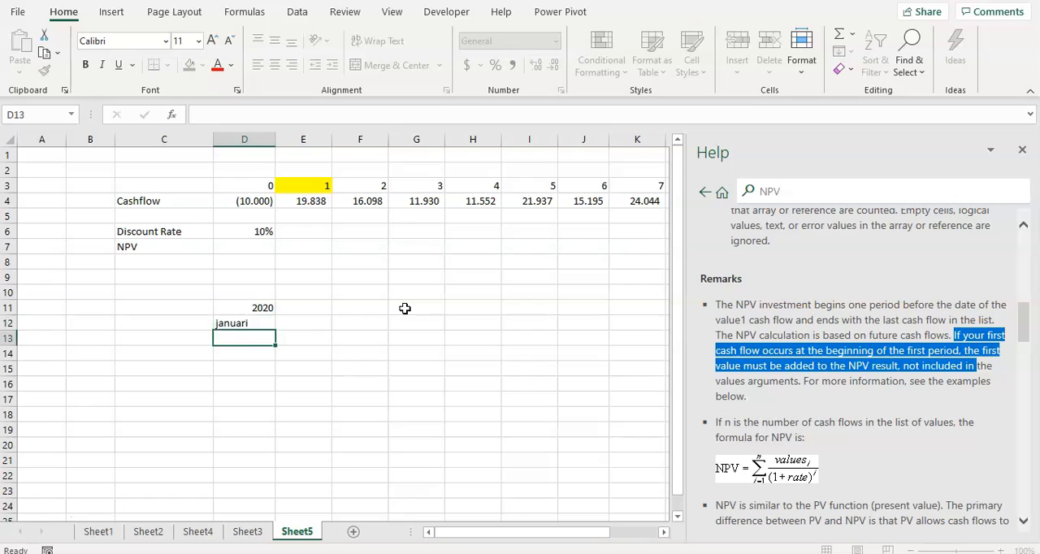
key("Tab")
type("desember")
key("Return")
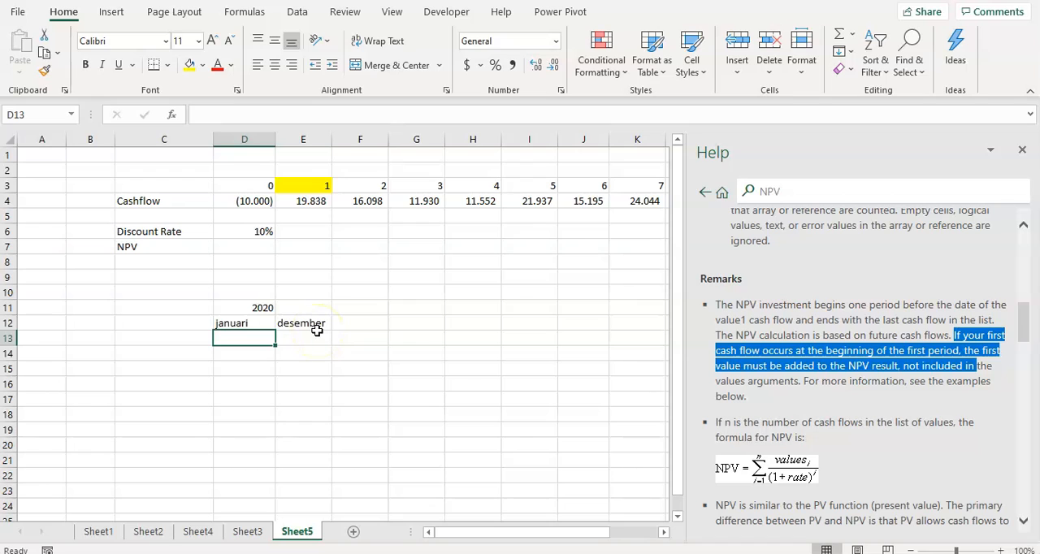
Enter a cash flow of -10000 in D13, beneath januari.
left_click(248, 323)
left_click(252, 334)
left_click(248, 324)
left_click(254, 336)
left_click(235, 323)
left_click(240, 336)
left_click(243, 324)
left_click(243, 338)
type("-")
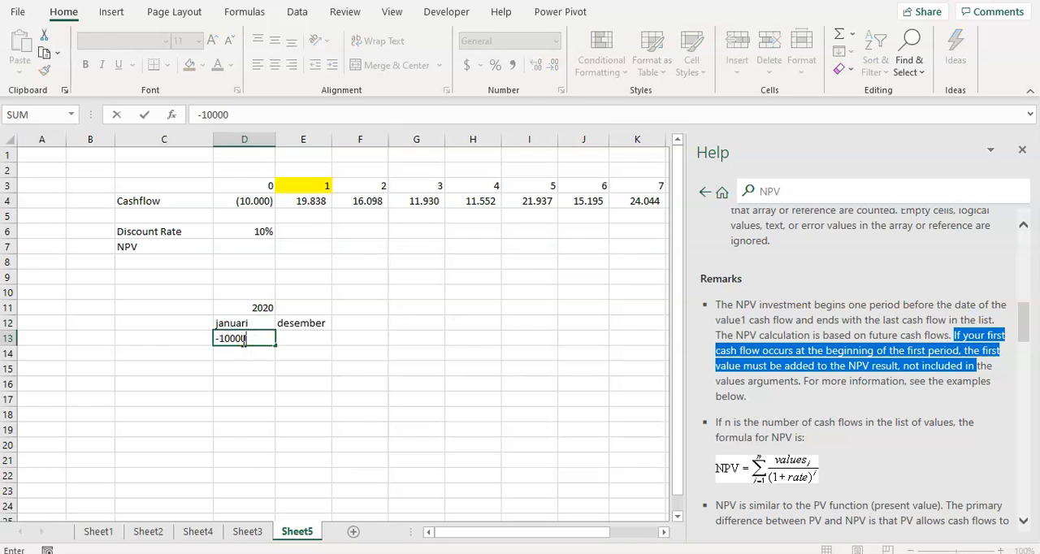
type("10000")
key("Return")
Format the cash flow in D13 with a thousands separator and no decimals.
left_click(244, 338)
left_click(516, 68)
left_click(552, 67)
left_click(552, 67)
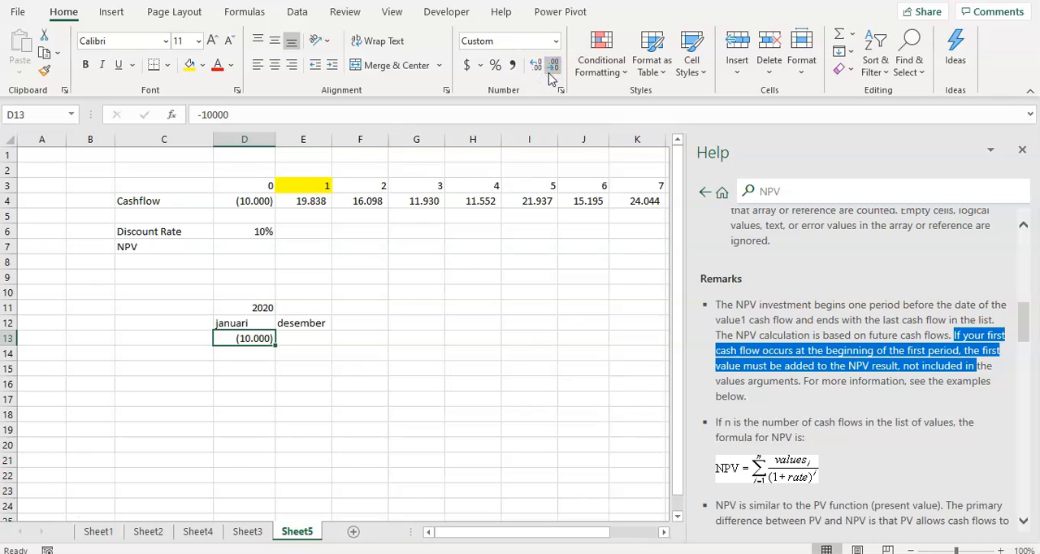
Move the cash flow from D13 to E13, beneath desember.
left_click(239, 246)
left_click(263, 339)
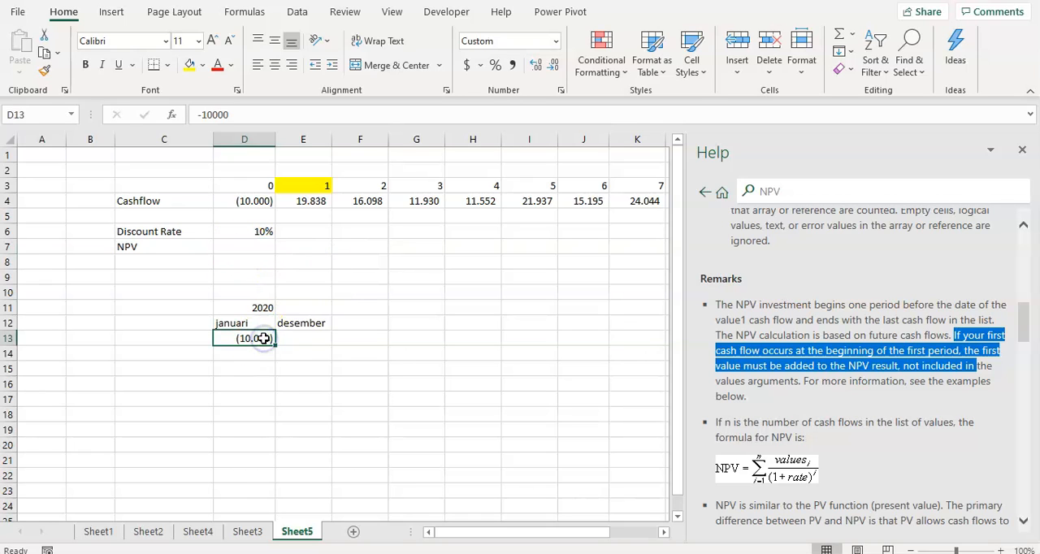
key("ctrl+c")
key("Right")
key("Return")
left_click(272, 349)
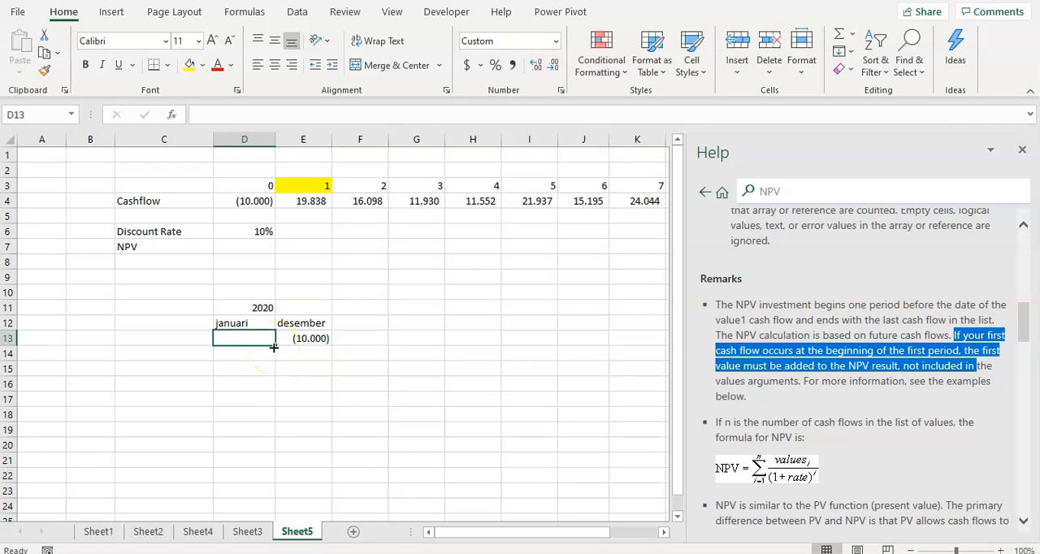
Compare the cash flow under desember with the period 1 header and cash flow in E3:E4.
left_click(309, 336)
left_click(298, 186)
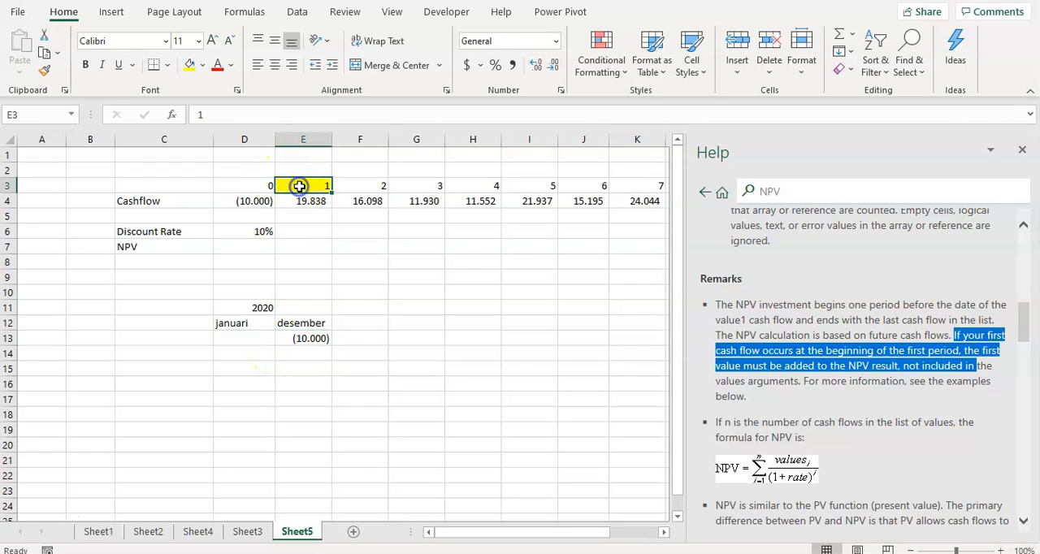
left_click(301, 201)
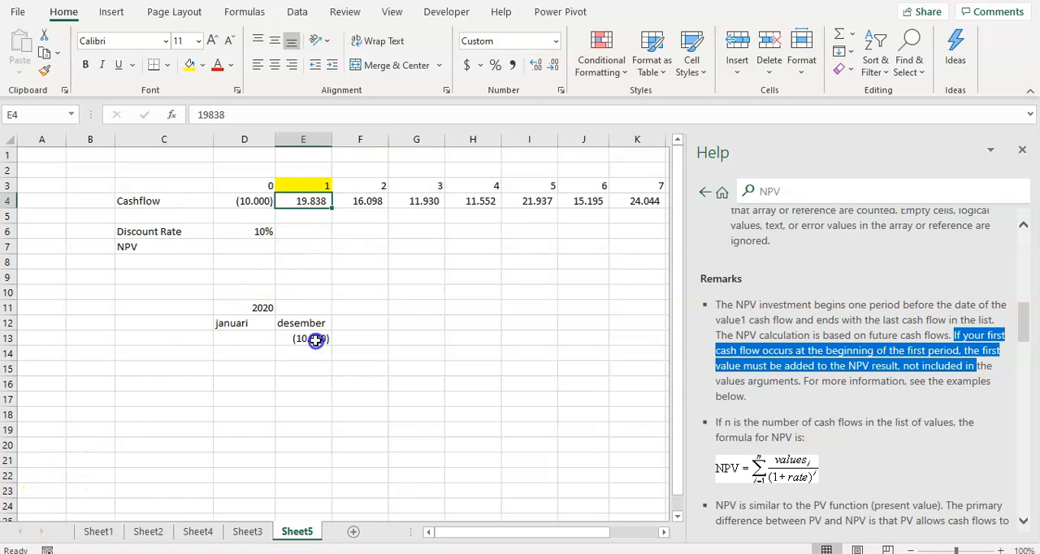
left_click(306, 186)
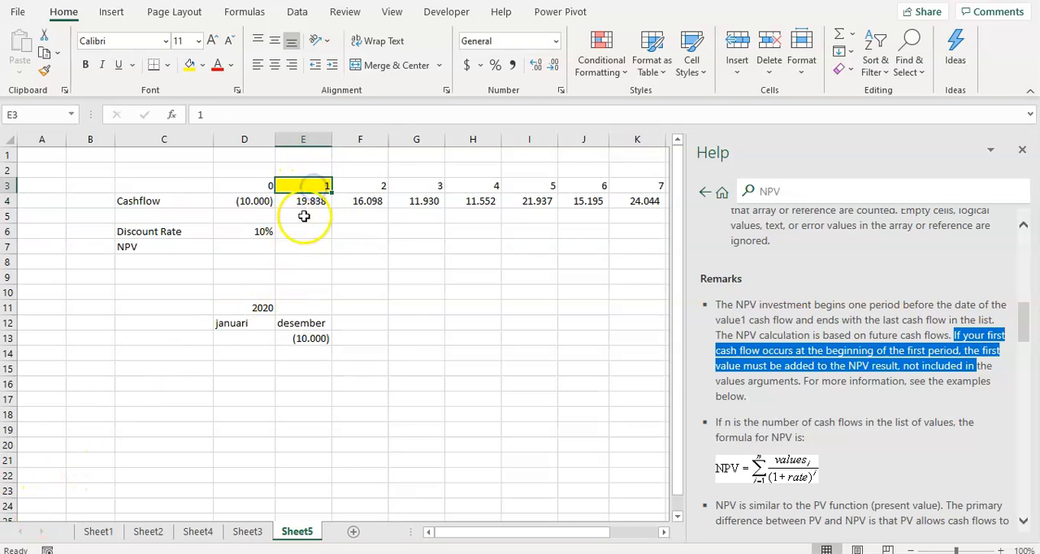
Clear the cash flow from E13 and return to the empty cell D13 beneath januari.
left_click(283, 340)
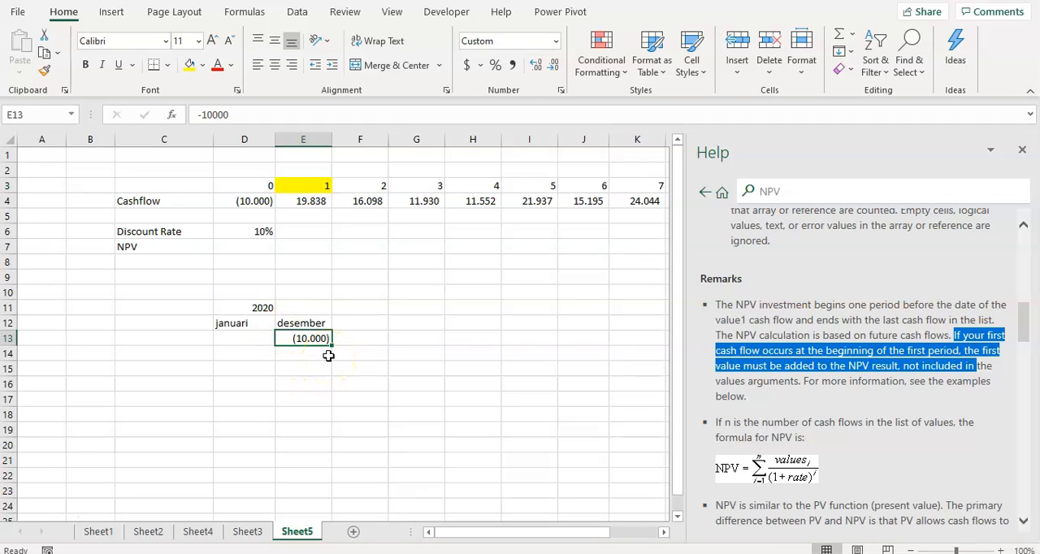
key("Left")
key("Up")
key("Up")
key("Up")
key("Up")
key("Up")
key("Down")
key("Down")
key("Down")
key("Down")
key("Down")
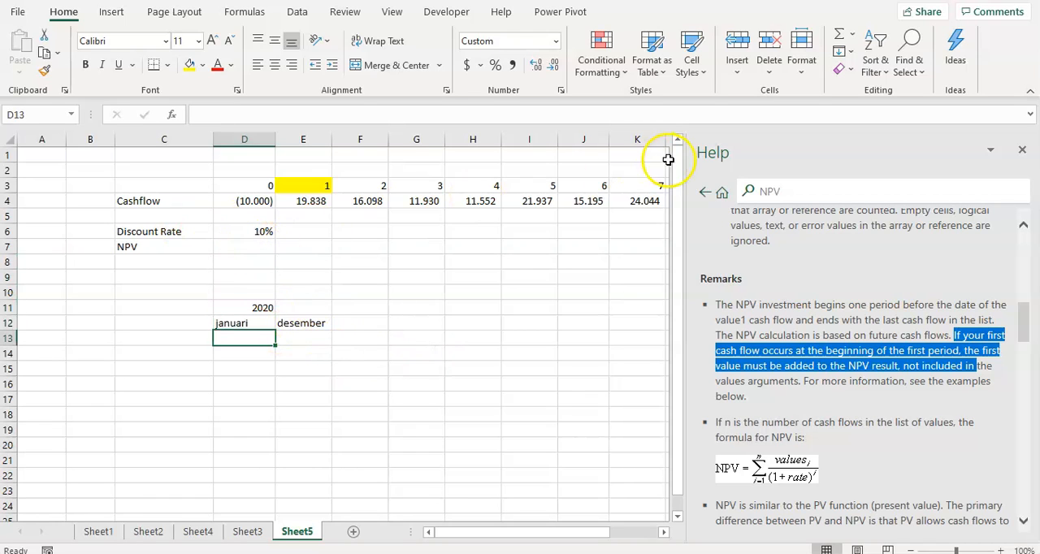
Close the help pane and compare the period 0 cash flow in D4 with the januari cell D13.
left_click(1023, 150)
left_click(240, 247)
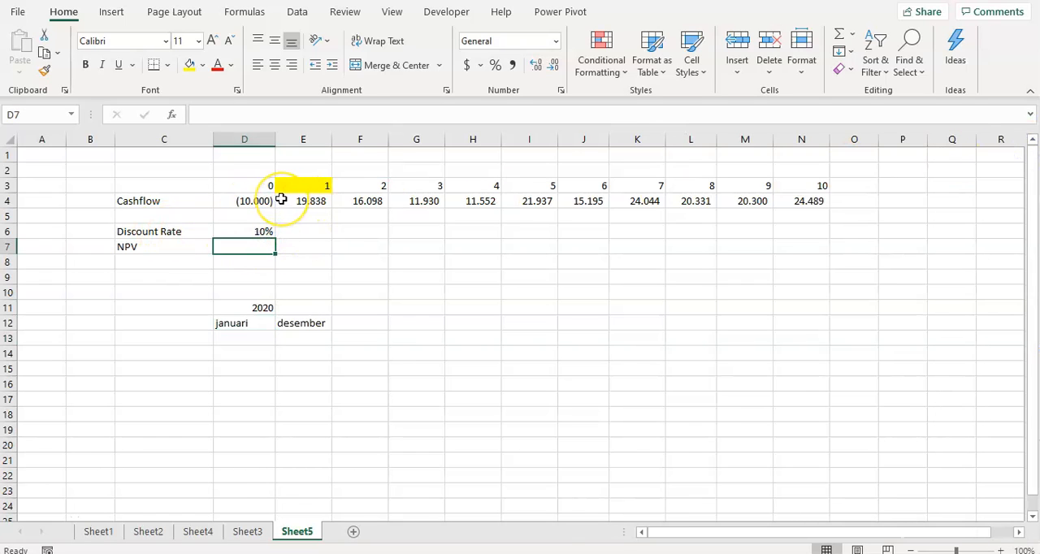
left_click(257, 201)
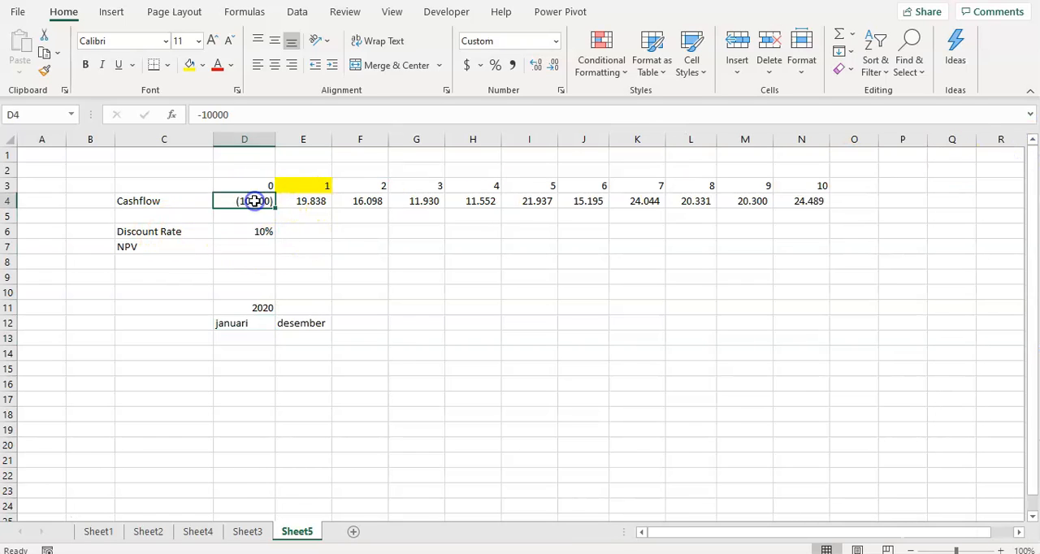
left_click(221, 341)
Enter =NPV(D6;E4:N4)+D4 in D7, discounting periods 1 to 10 and adding the period 0 cash flow undiscounted.
left_click(227, 246)
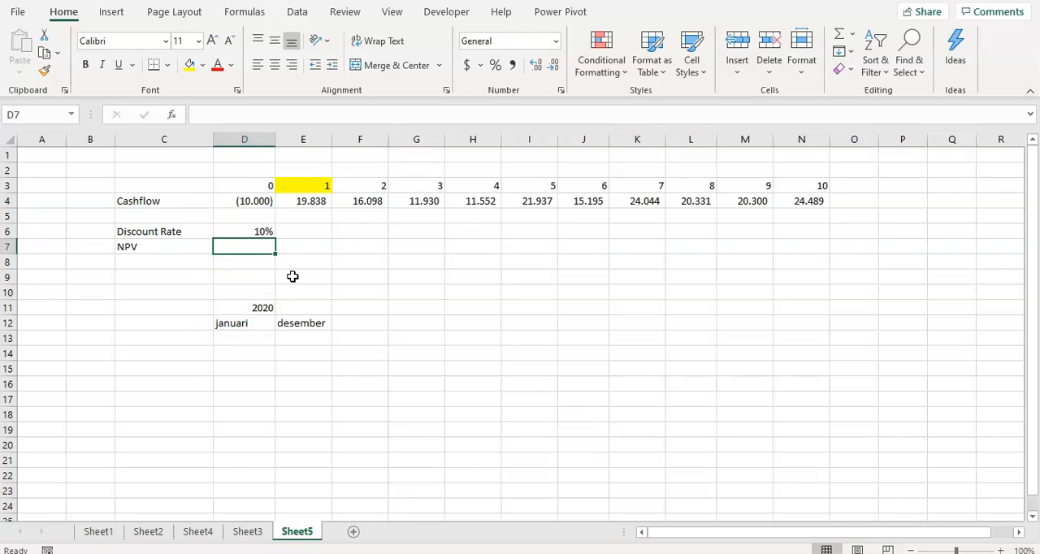
type("=")
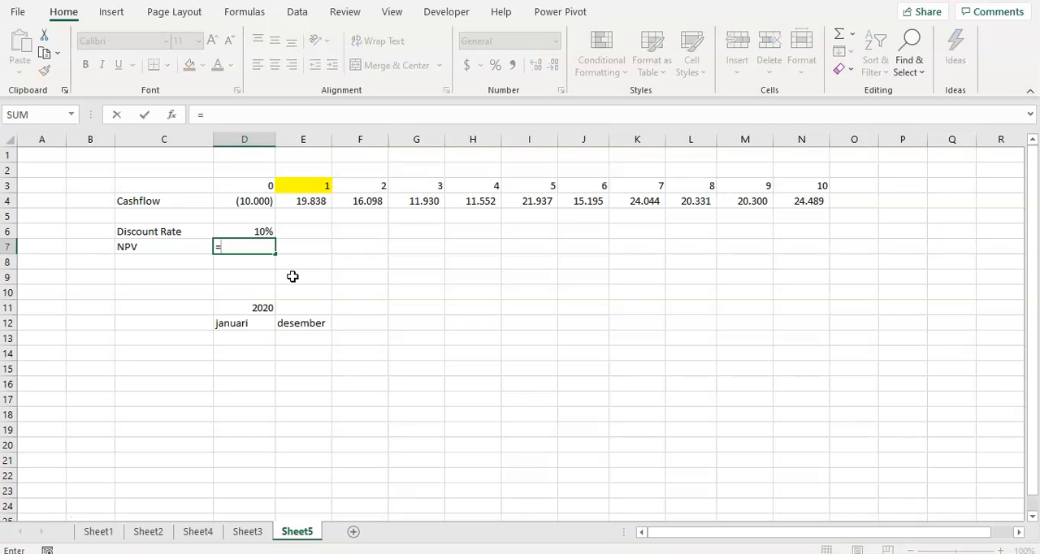
type("npv(")
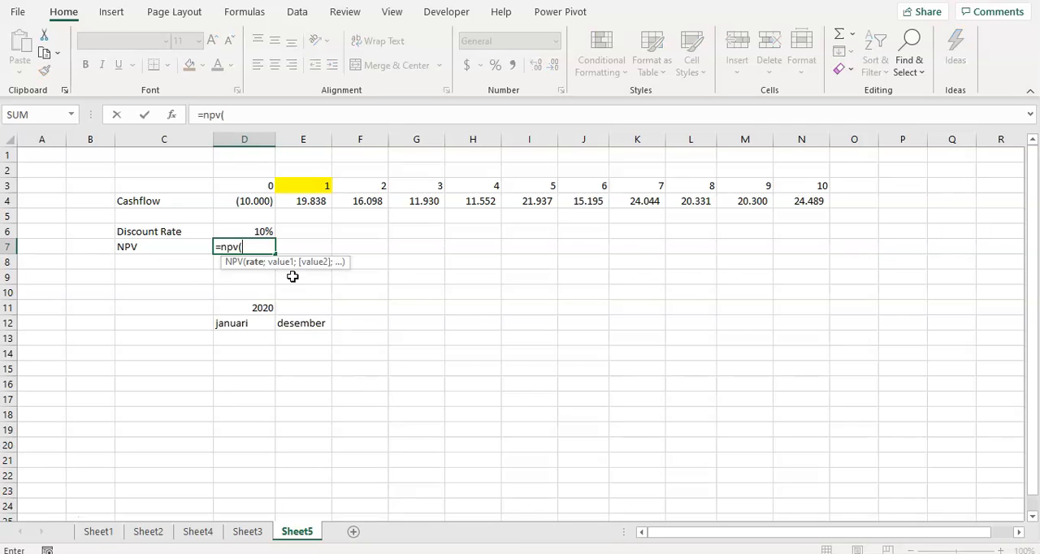
key("Up")
type(";")
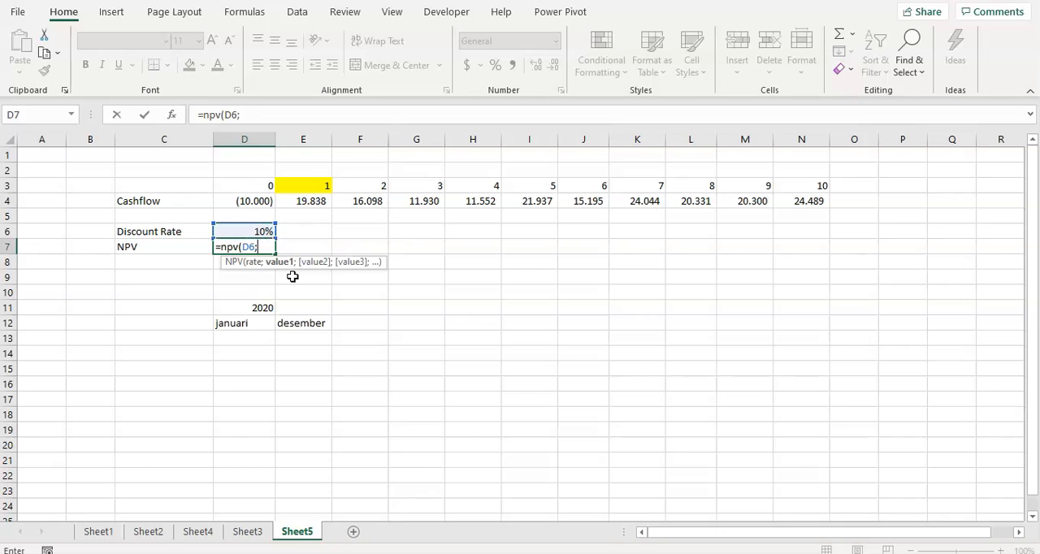
key("Up")
key("Up")
key("Up")
key("Right")
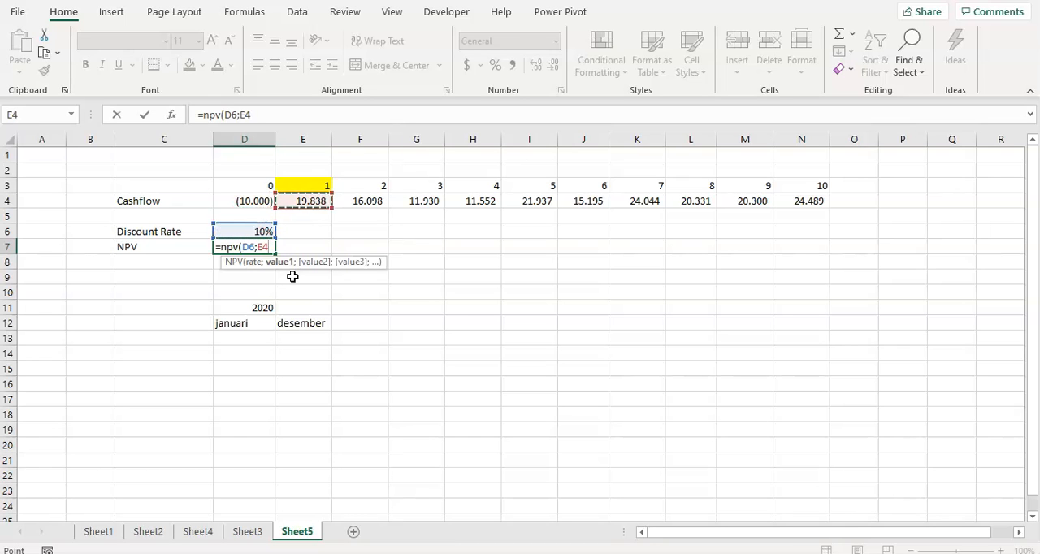
key("ctrl+shift+Right")
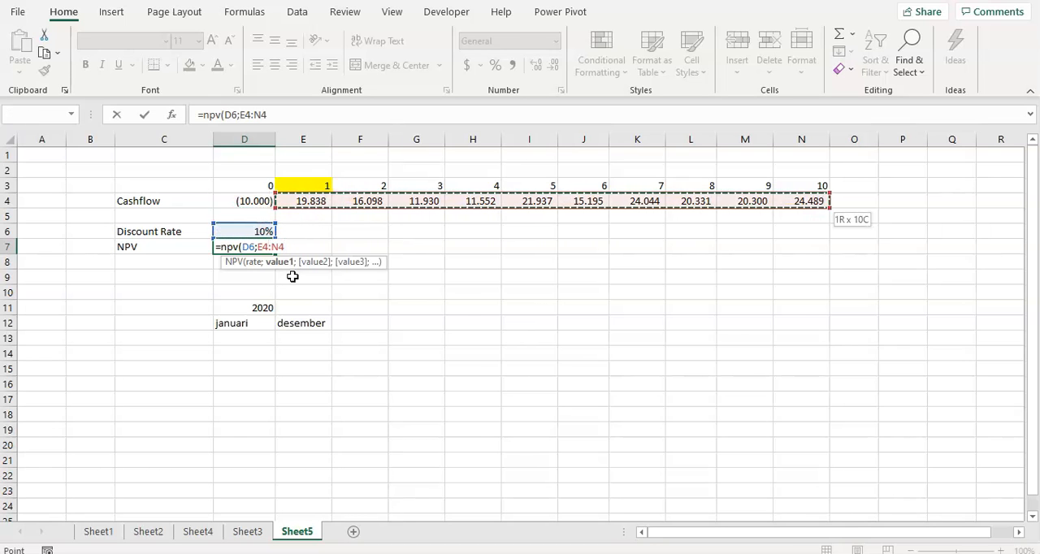
type(")+")
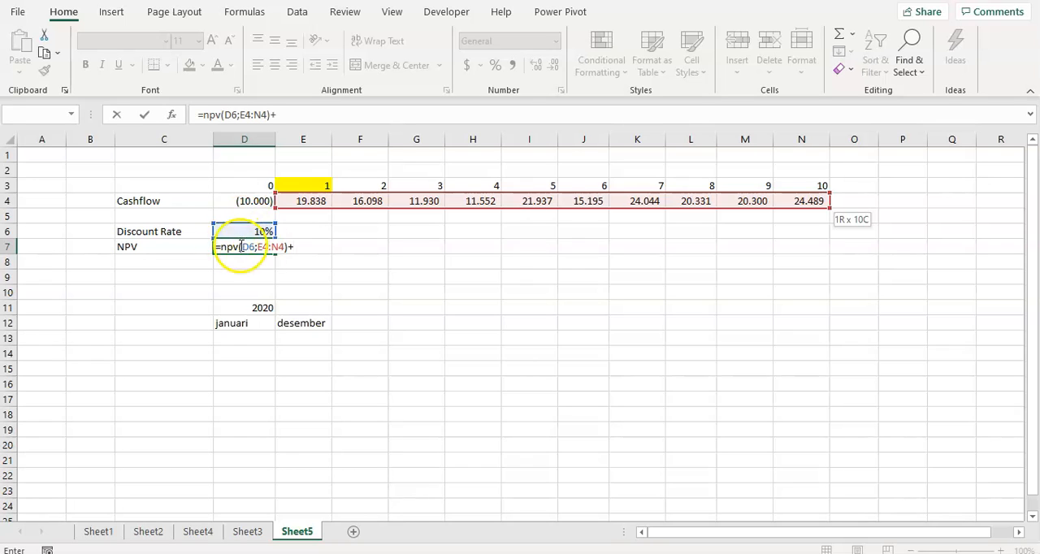
left_click(248, 202)
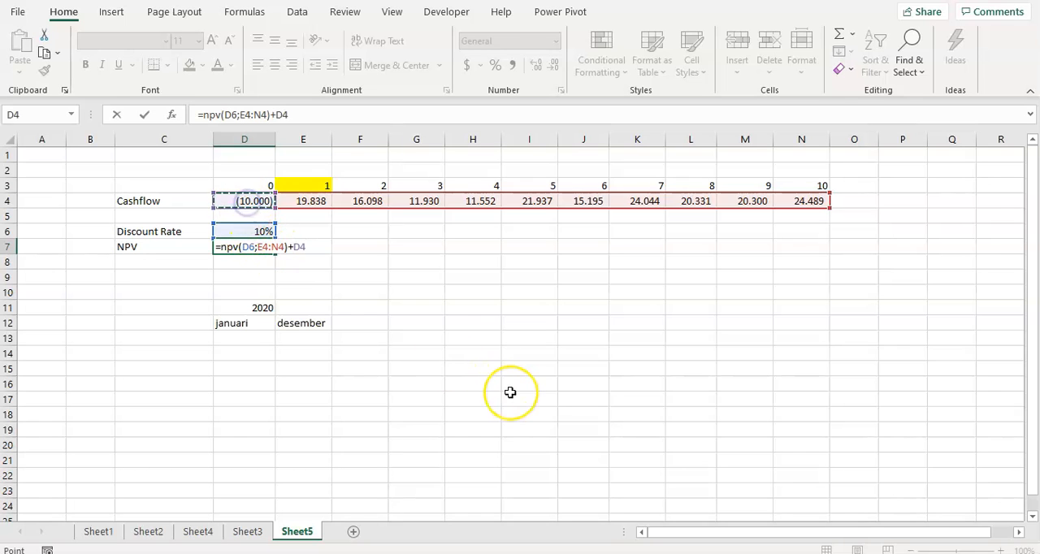
key("Return")
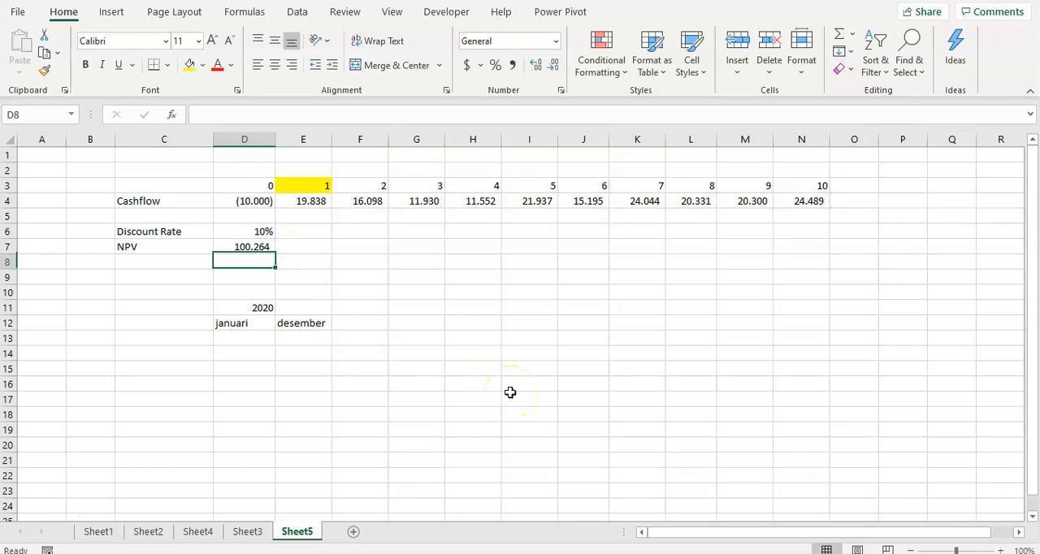
Label C8 as NPV for a second NPV calculation below the first one.
key("Up")
key("Left")
key("Right")
key("Down")
key("Left")
type("NPV")
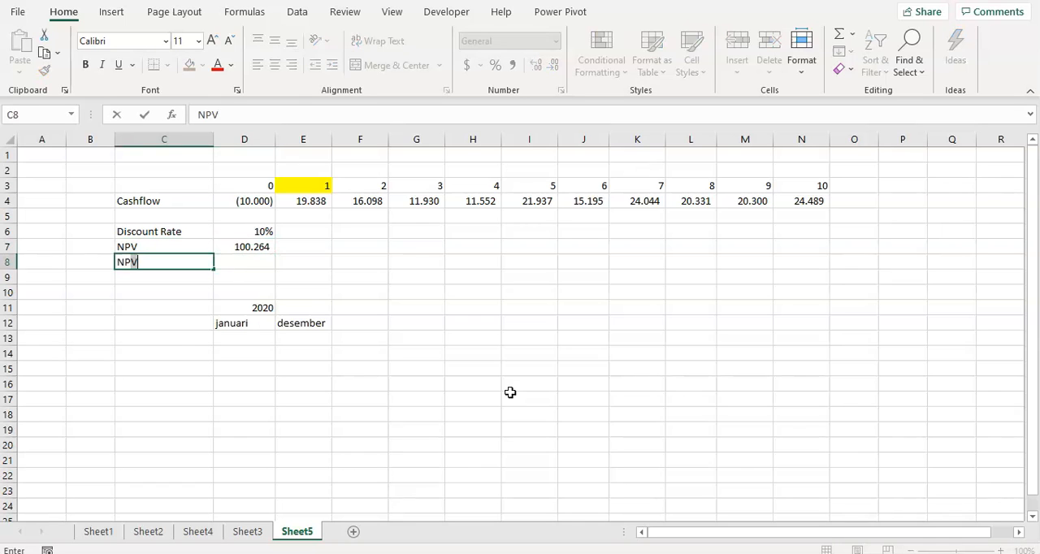
key("Return")
Compare the cell under desember, E13, with the period 1 header and cash flow in E3:E4.
key("Down")
key("Down")
key("Down")
key("Right")
key("Right")
key("Down")
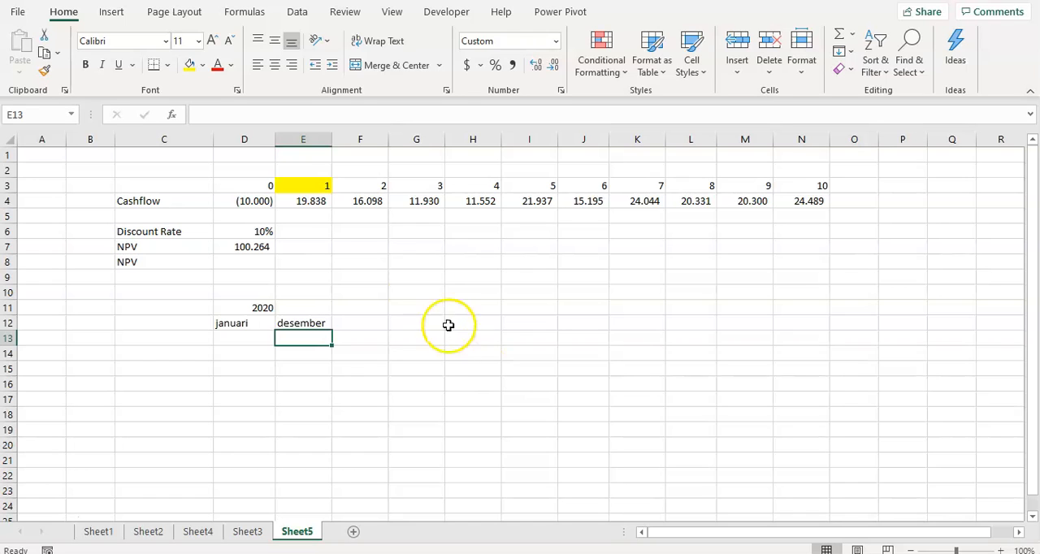
left_click(305, 205)
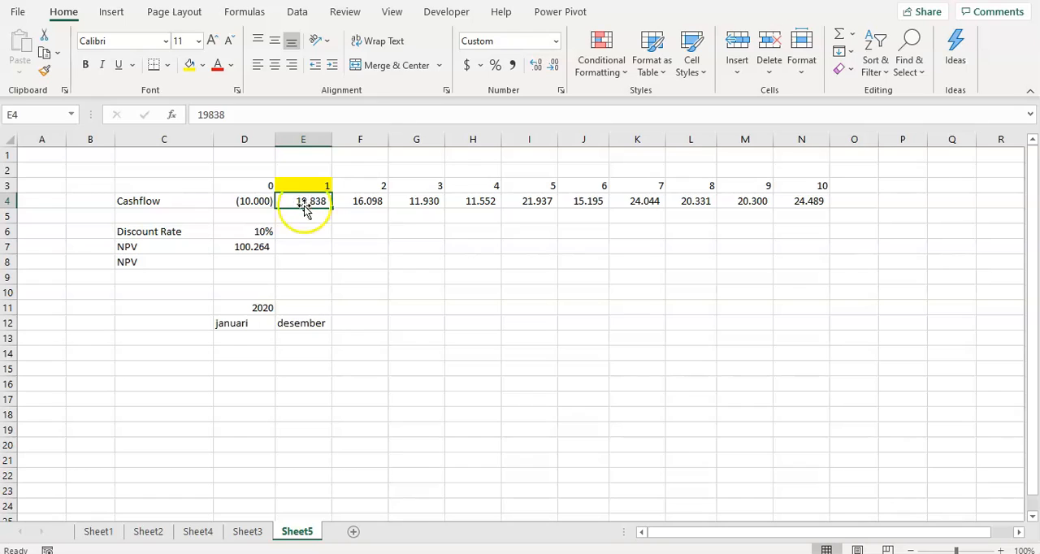
left_click(323, 190)
left_click(321, 203)
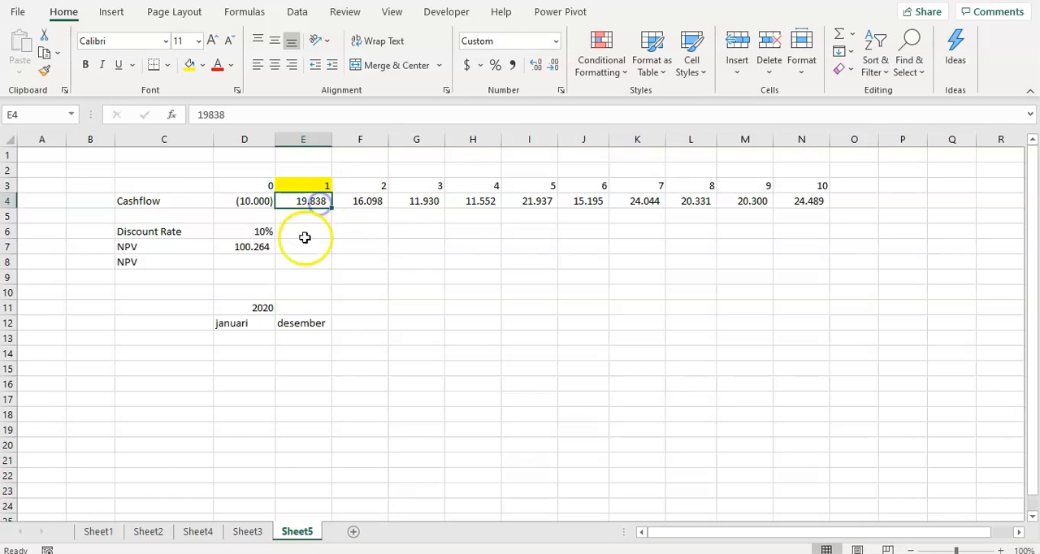
Enter =NPV(D6;D4:N4) in D8, discounting the whole cash flow series including period 0.
left_click(245, 261)
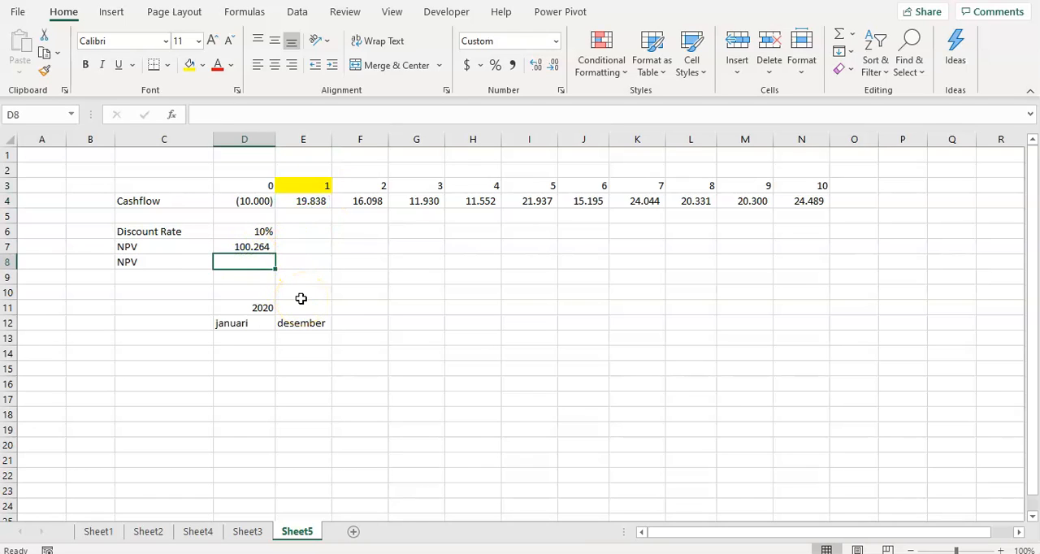
type("=")
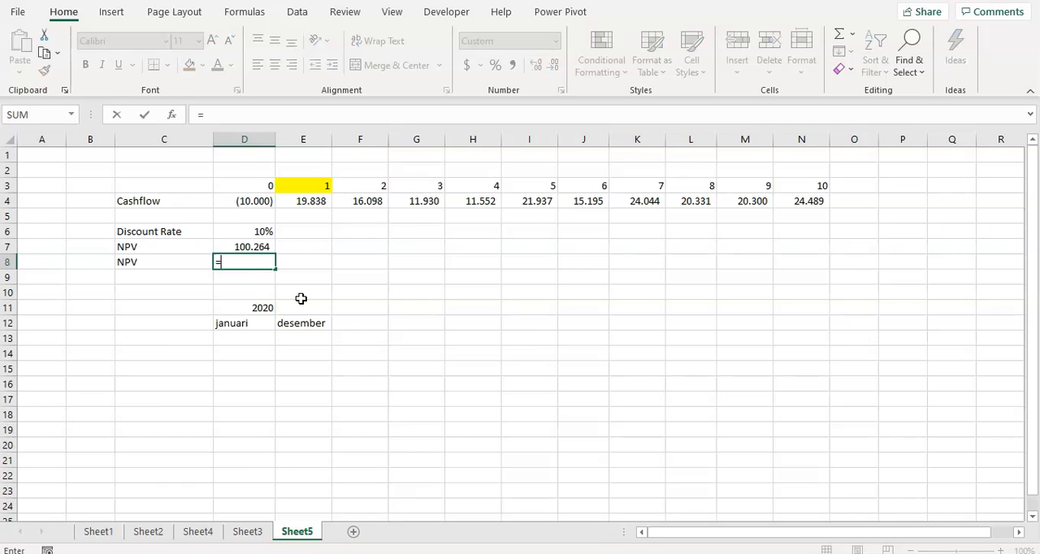
type("npv(")
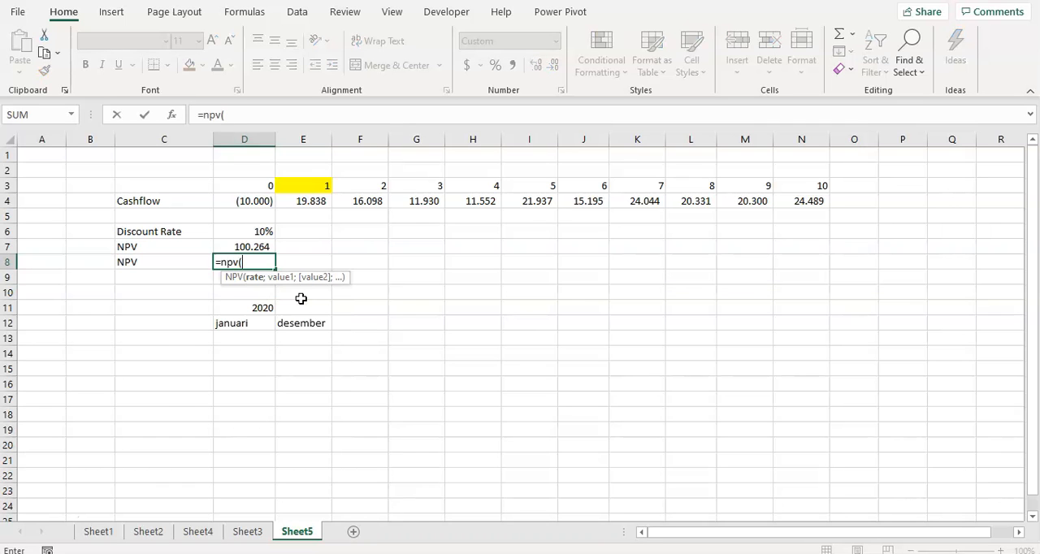
key("Up")
key("Up")
type(";")
key("Up")
key("Up")
key("Up")
key("Up")
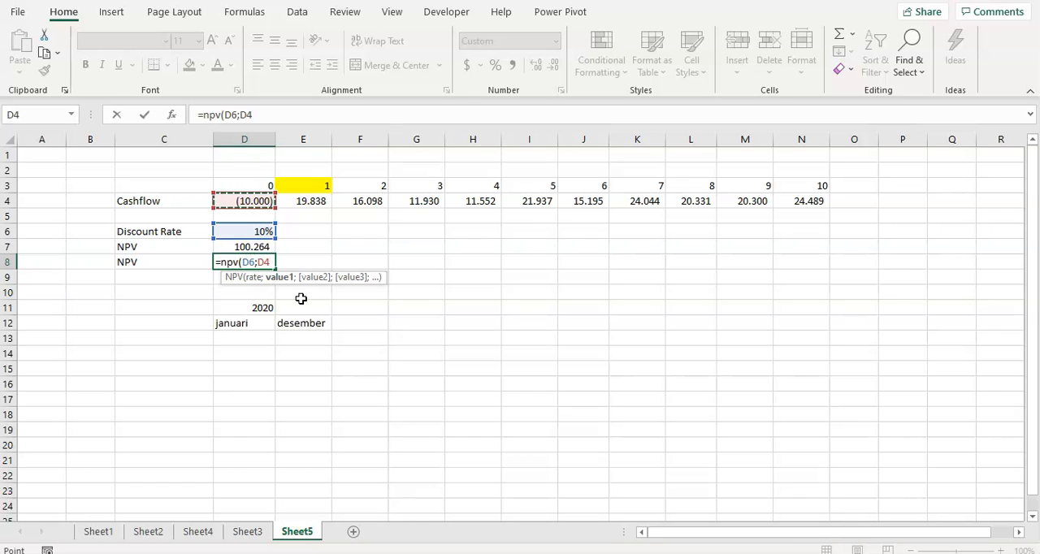
key("ctrl+shift+Right")
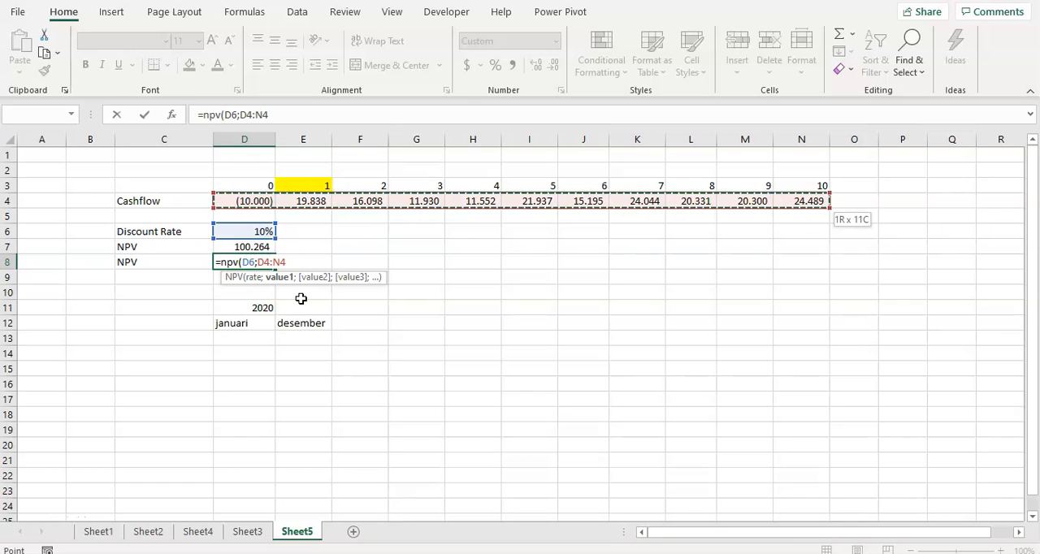
type(")")
key("Return")
Compare the two NPV results in D7 and D8 against the period 0 cash flow in D4.
key("Up")
left_click(253, 248)
left_click(254, 248)
left_click(258, 261)
left_click(259, 201)
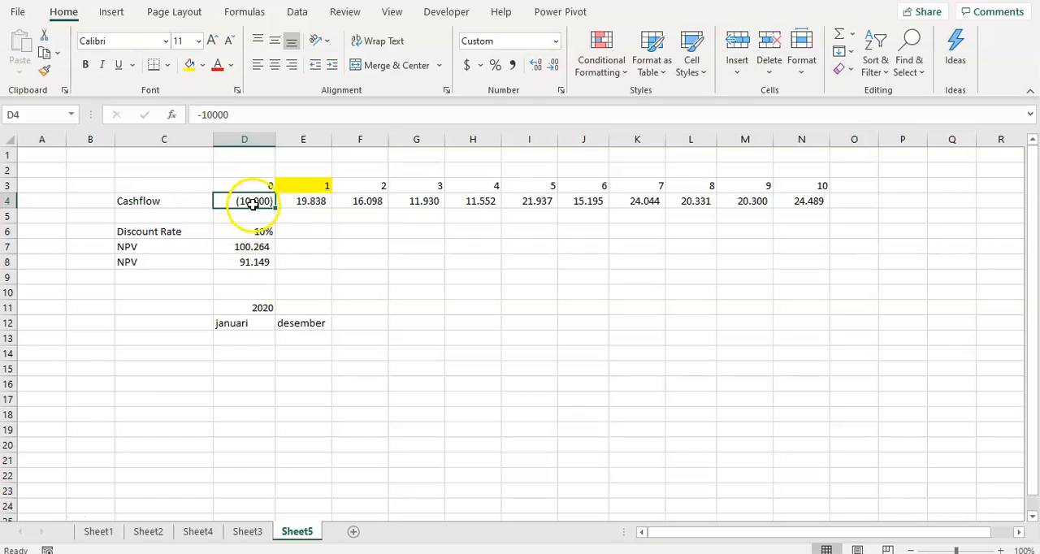
left_click(247, 261)
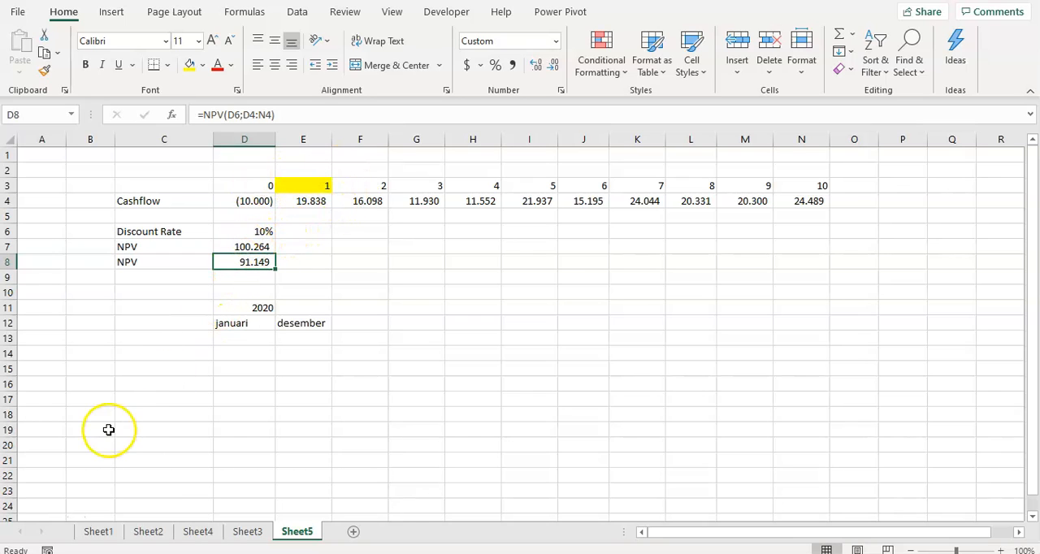
left_click(35, 529)
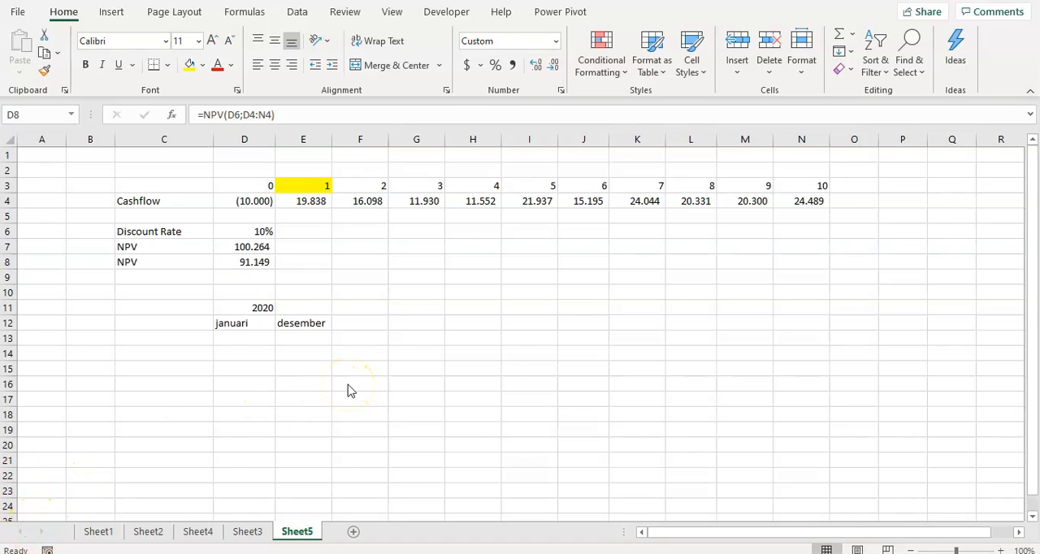